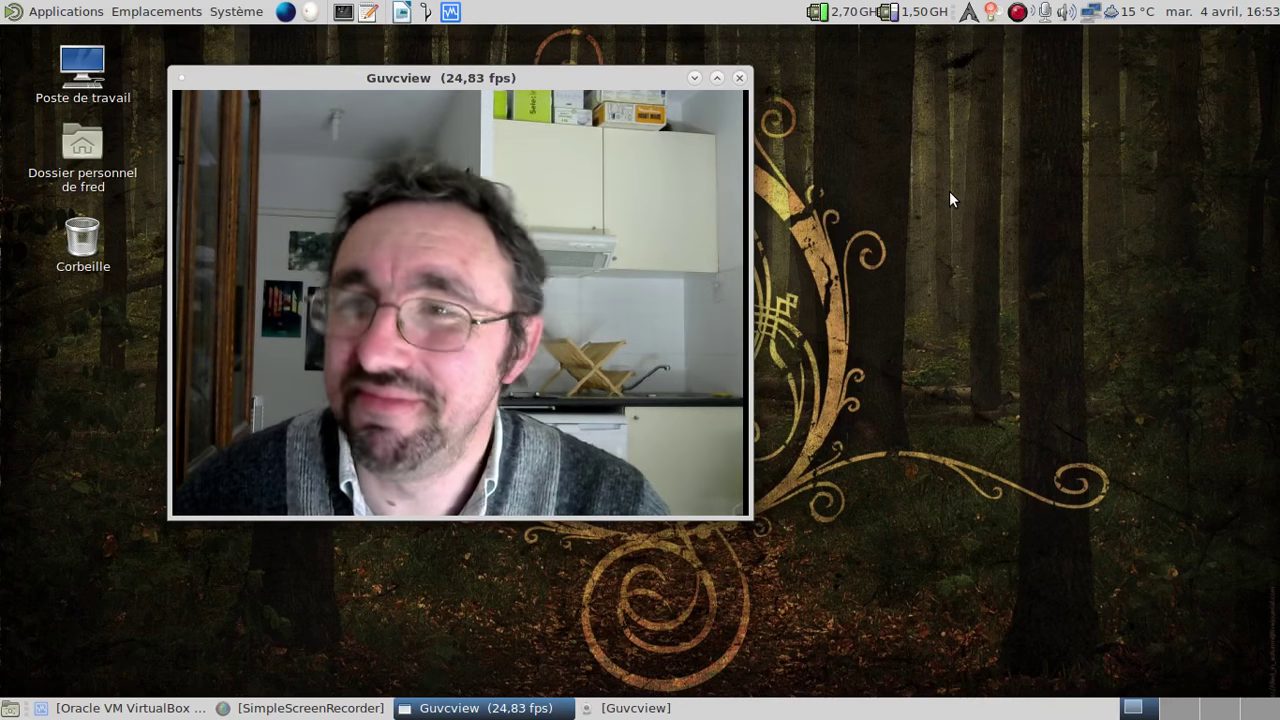
left_click(1017, 12)
left_click(1040, 74)
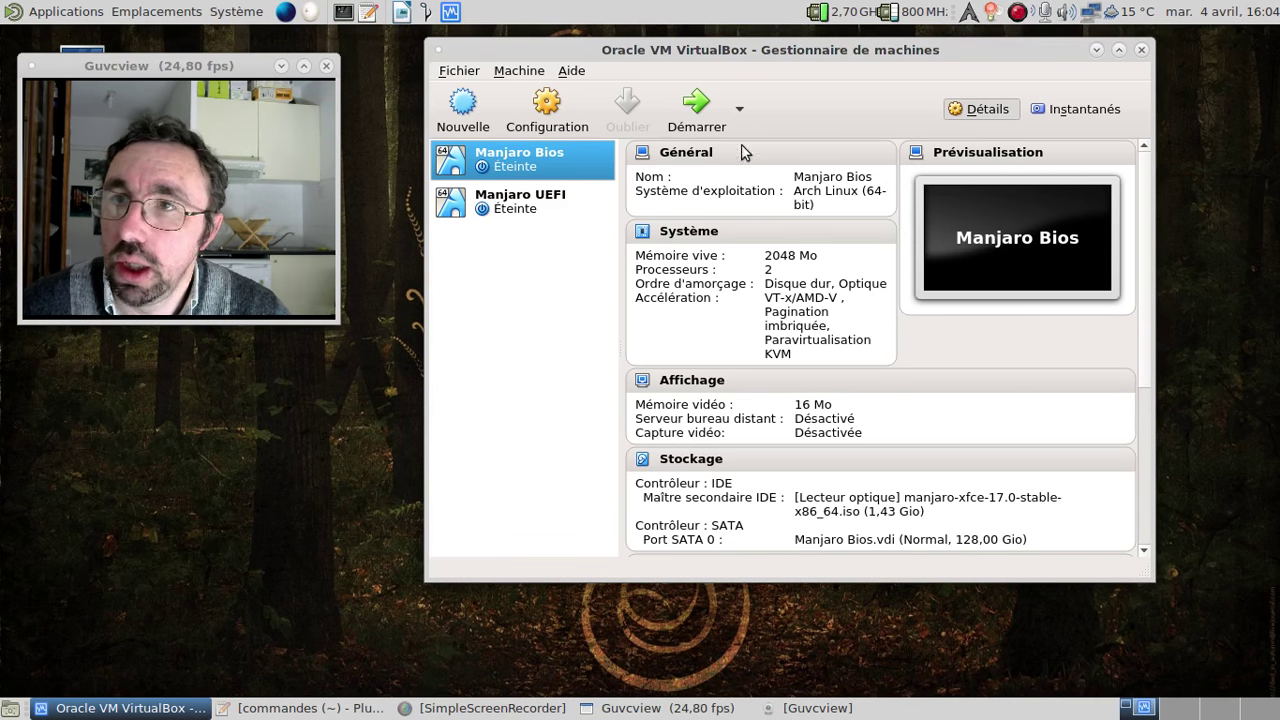
- Boot Manjaro Linux in the Manjaro Bios virtual machine and log in with the account password
left_click(693, 110)
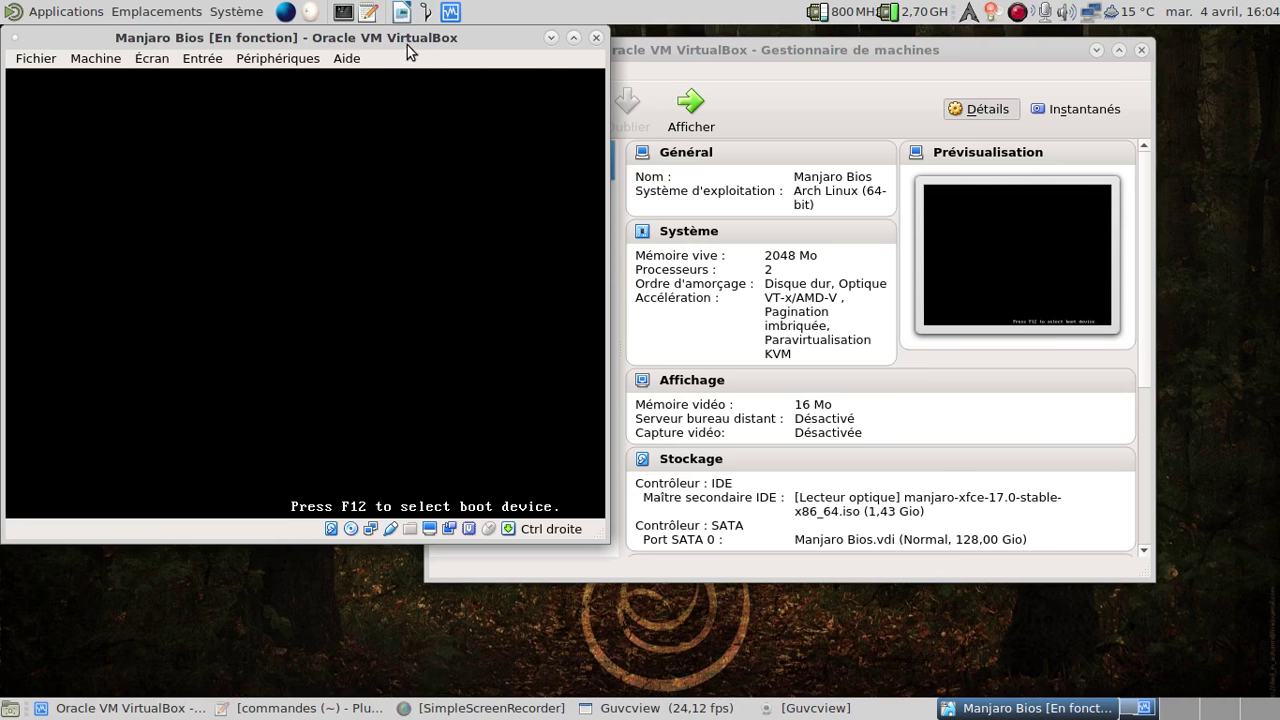
left_click_drag(407, 45, 688, 72)
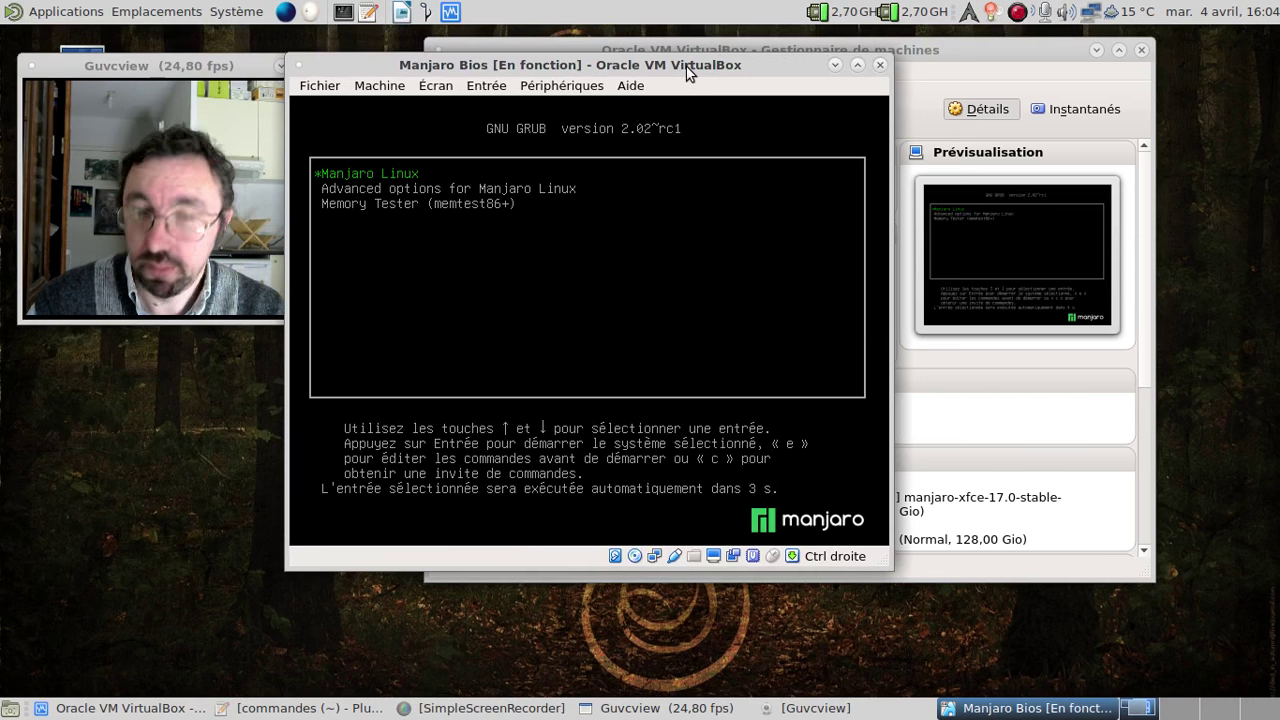
key("Return")
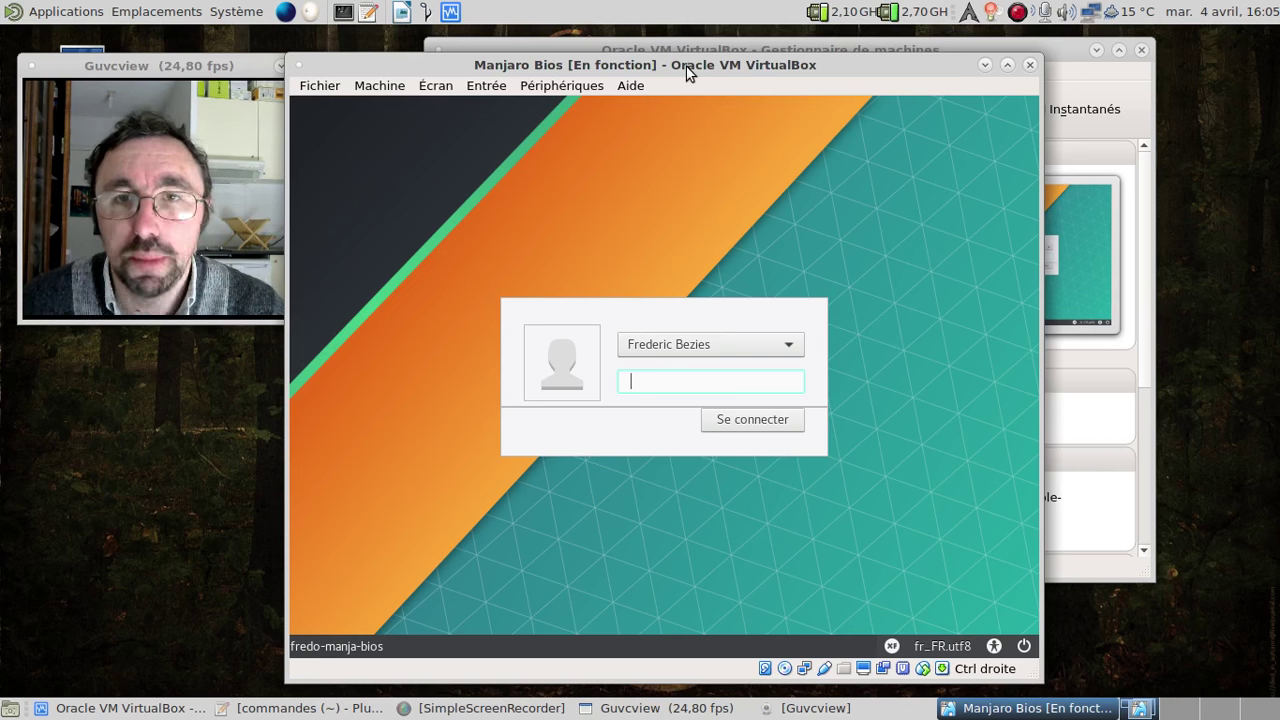
type("********")
key("Return")
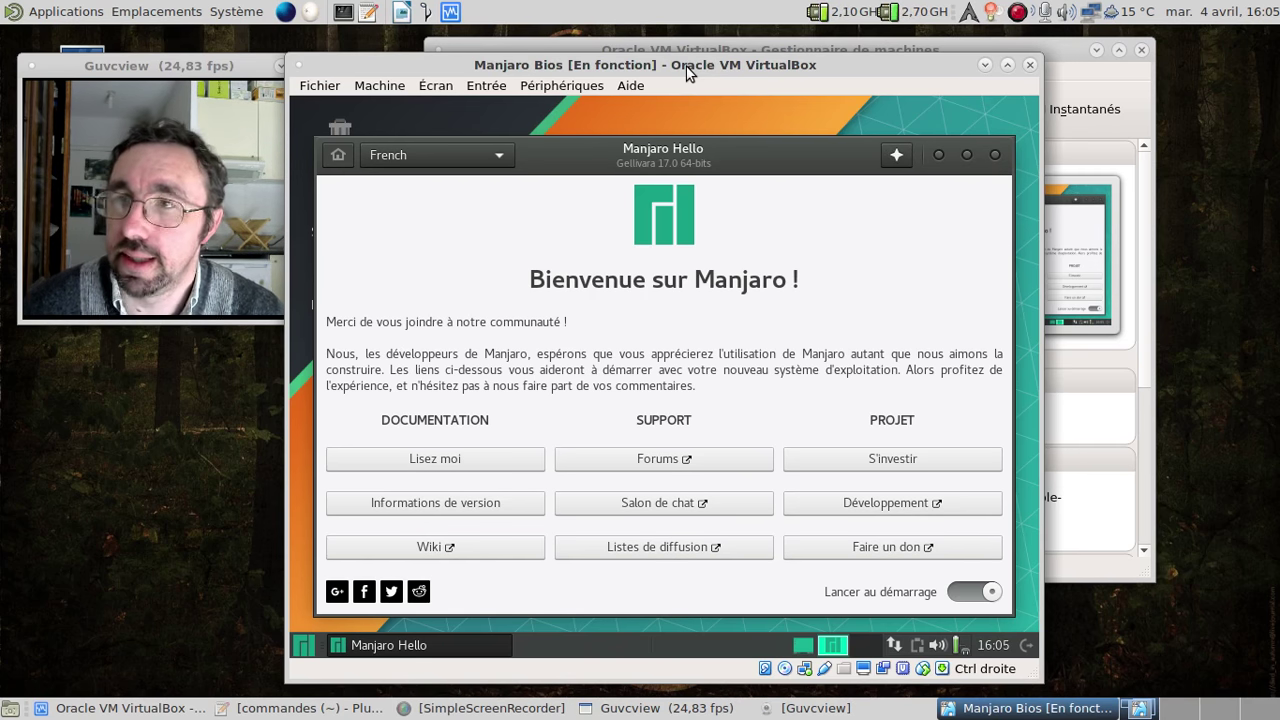
- Disable Manjaro Hello's launch at startup and close the welcome window
left_click(974, 600)
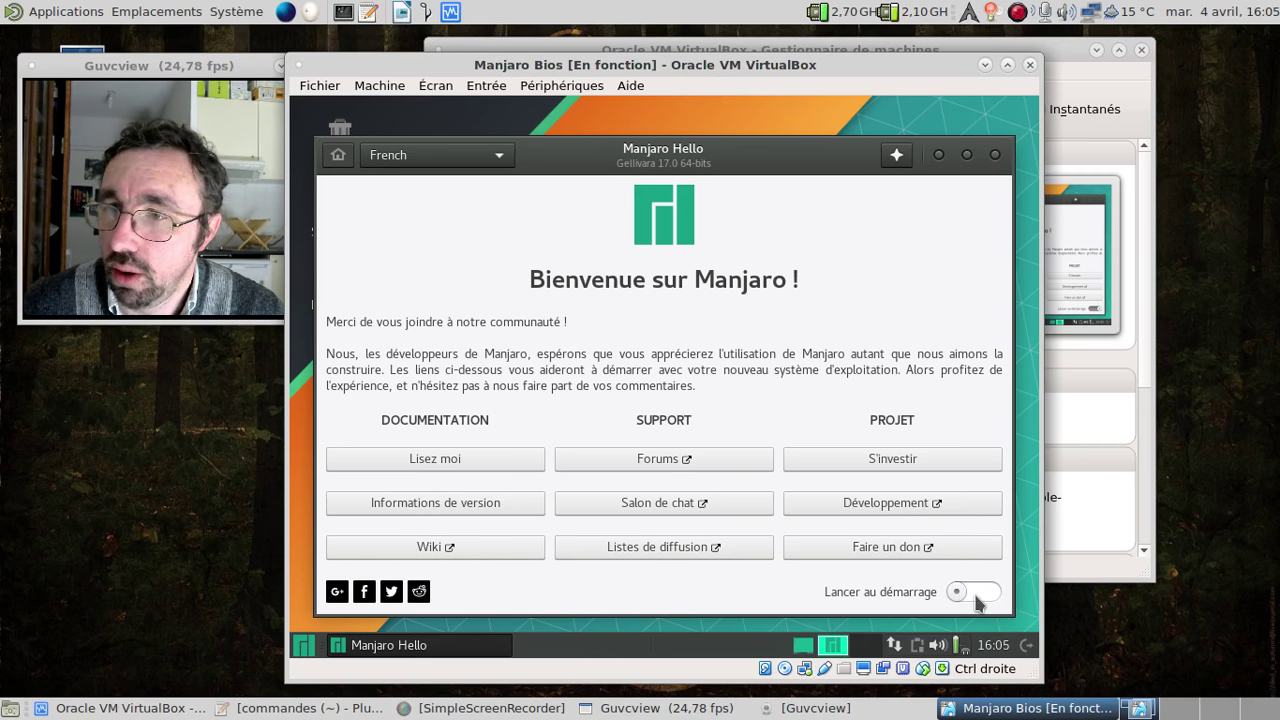
left_click(974, 594)
left_click(995, 155)
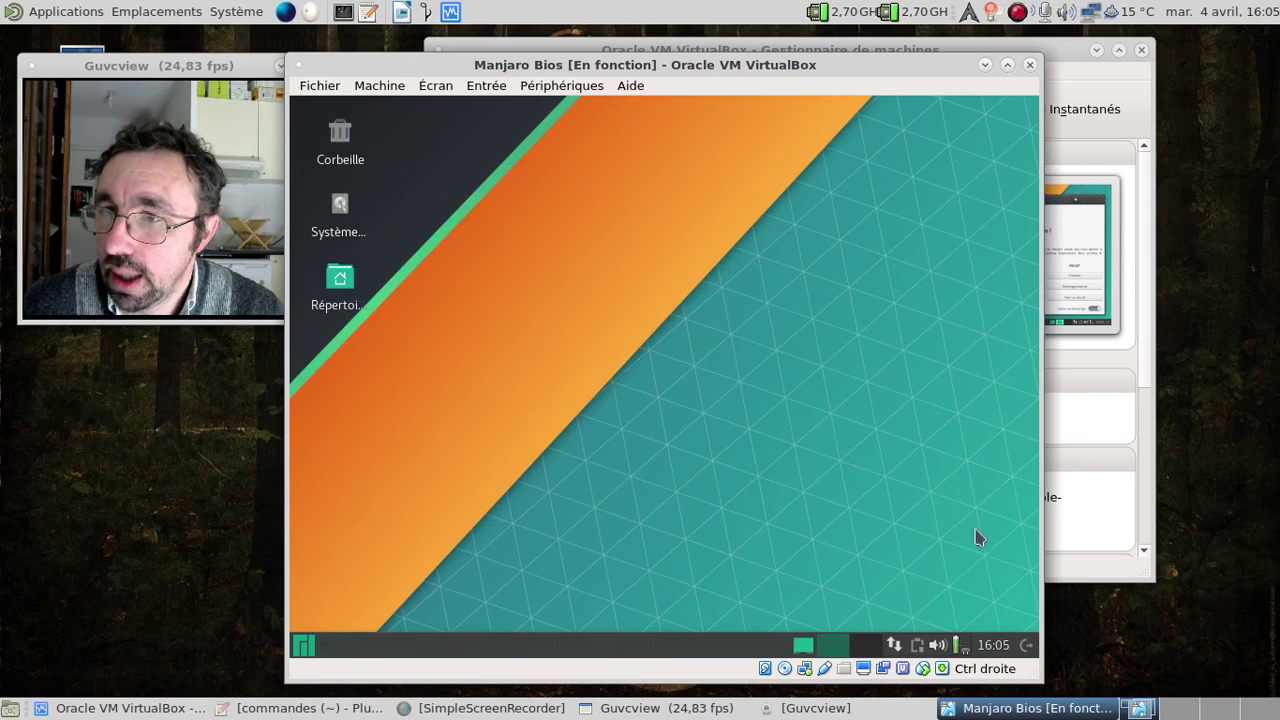
- Launch the package manager and open its preferences, authenticating with the account password
left_click(303, 646)
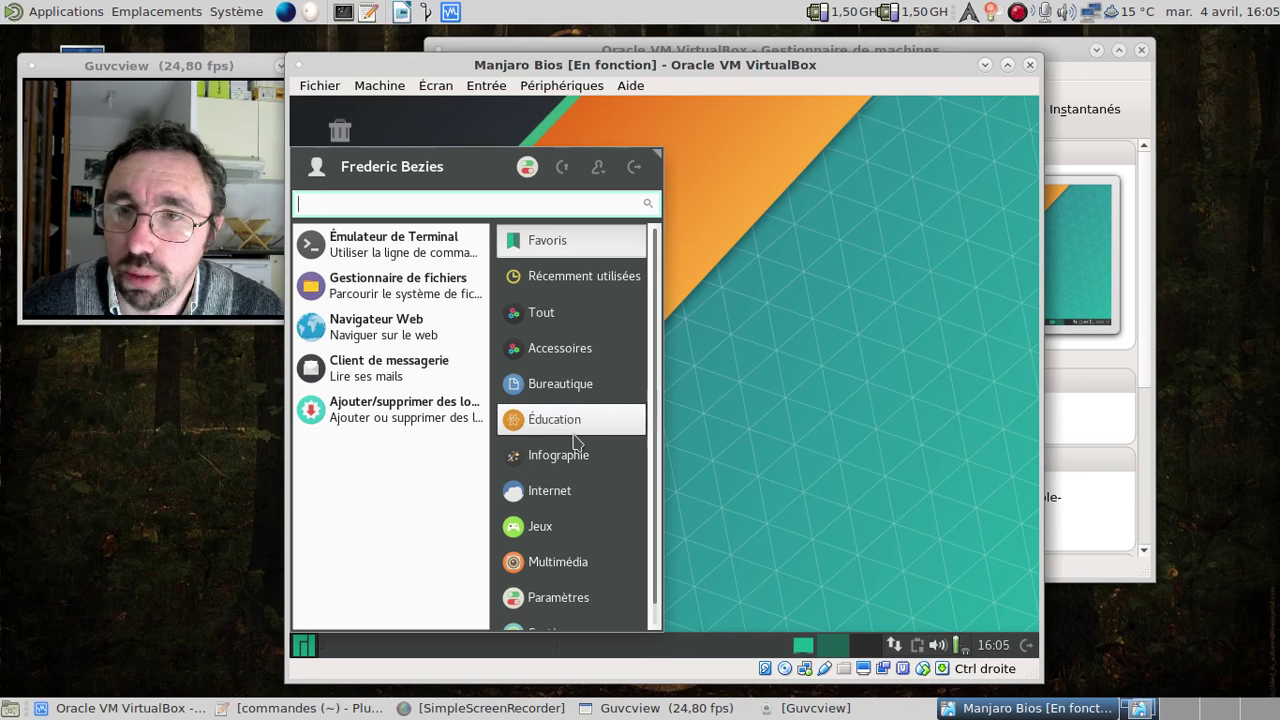
left_click(432, 405)
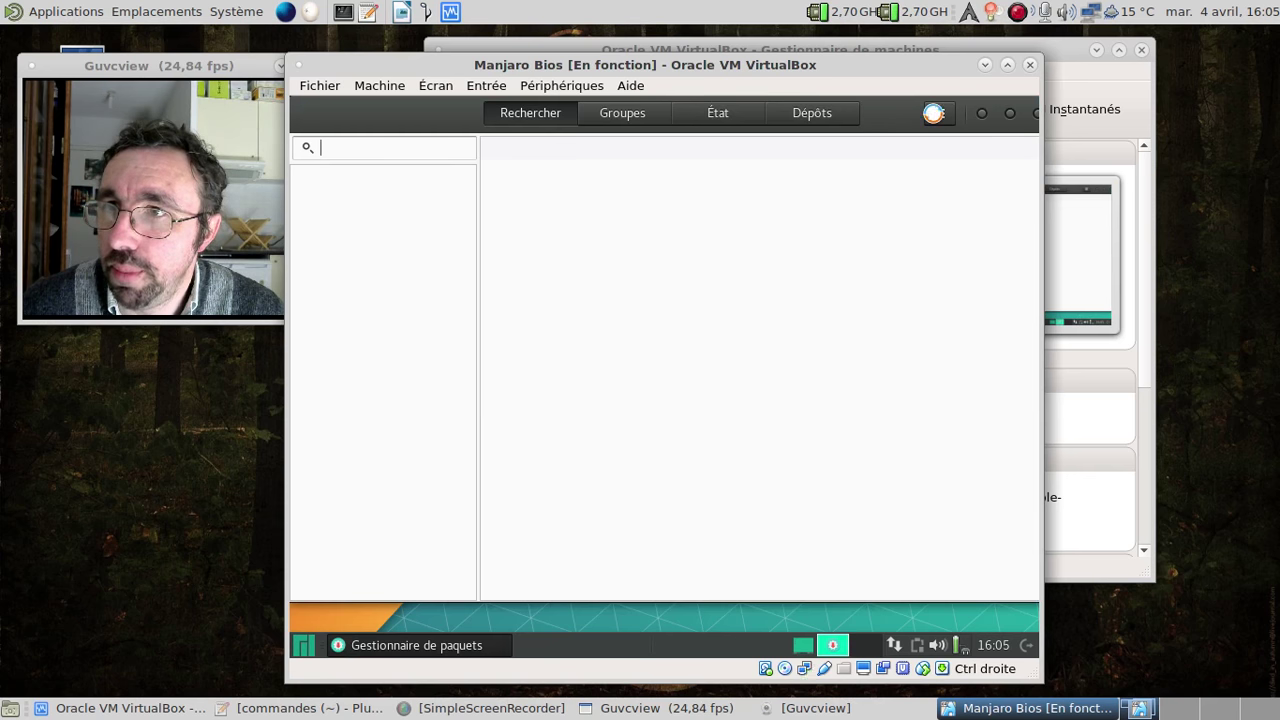
left_click(937, 116)
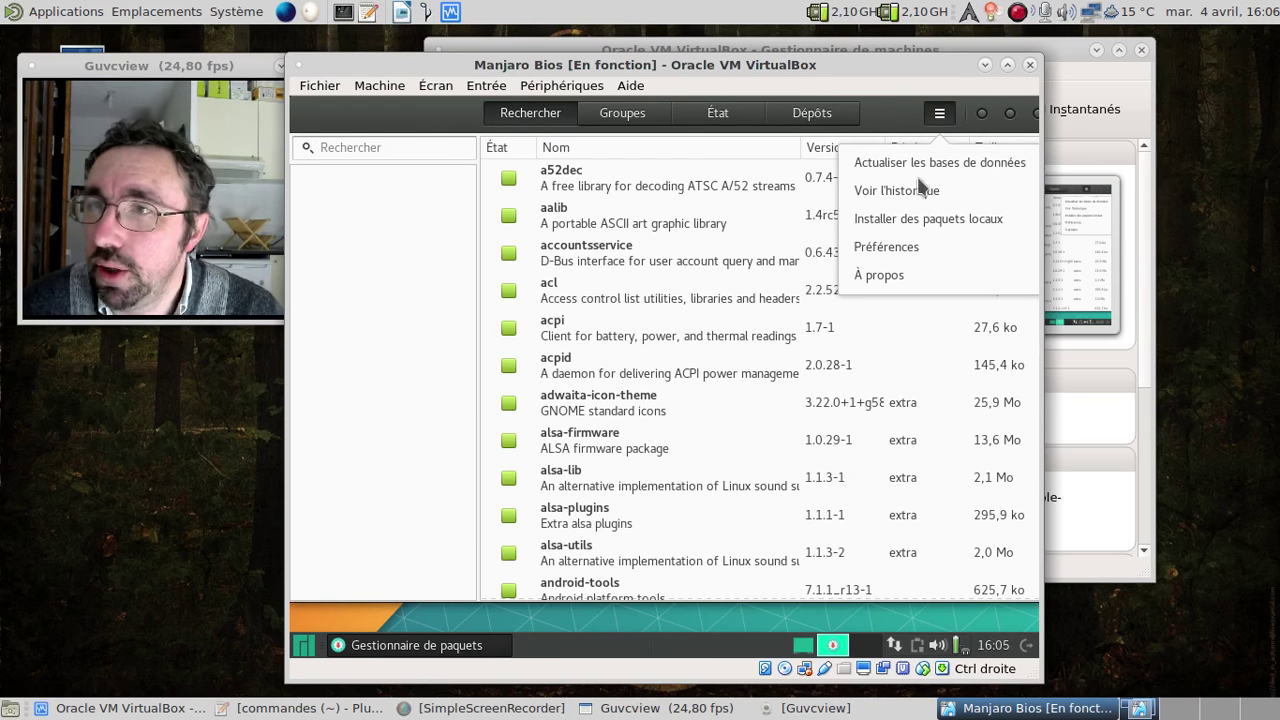
left_click(886, 247)
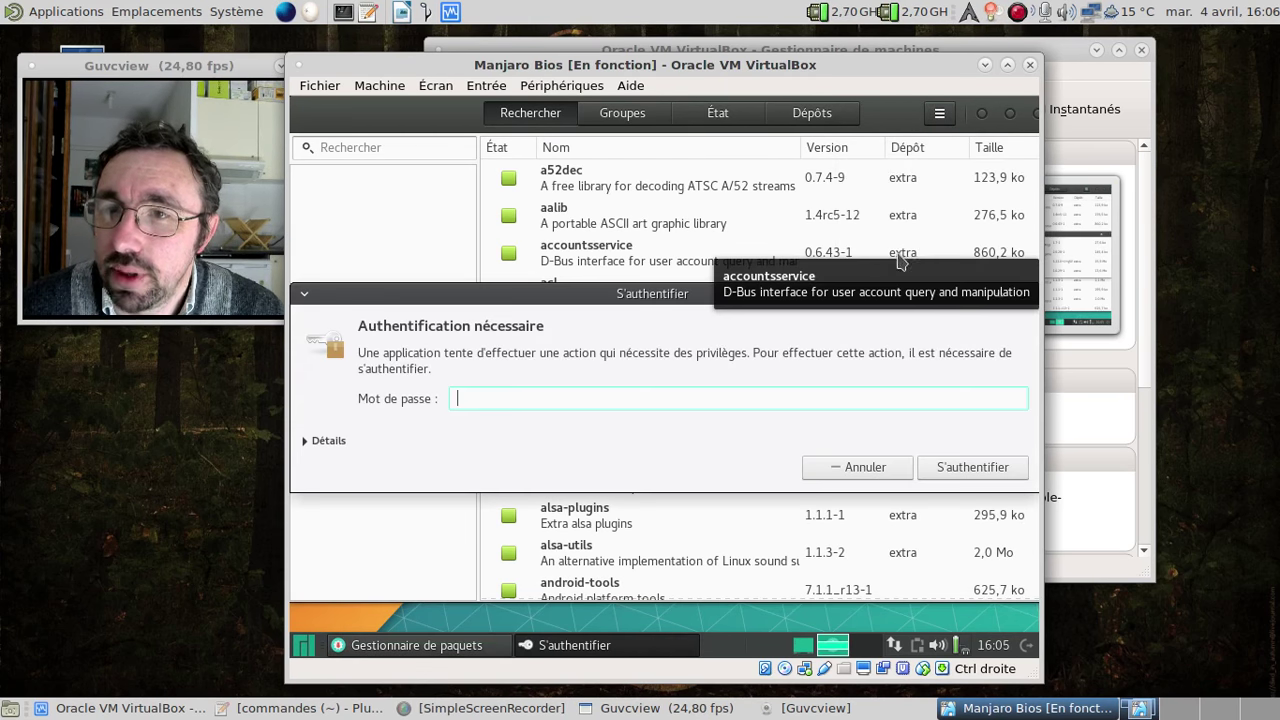
type("••••••••")
key("Return")
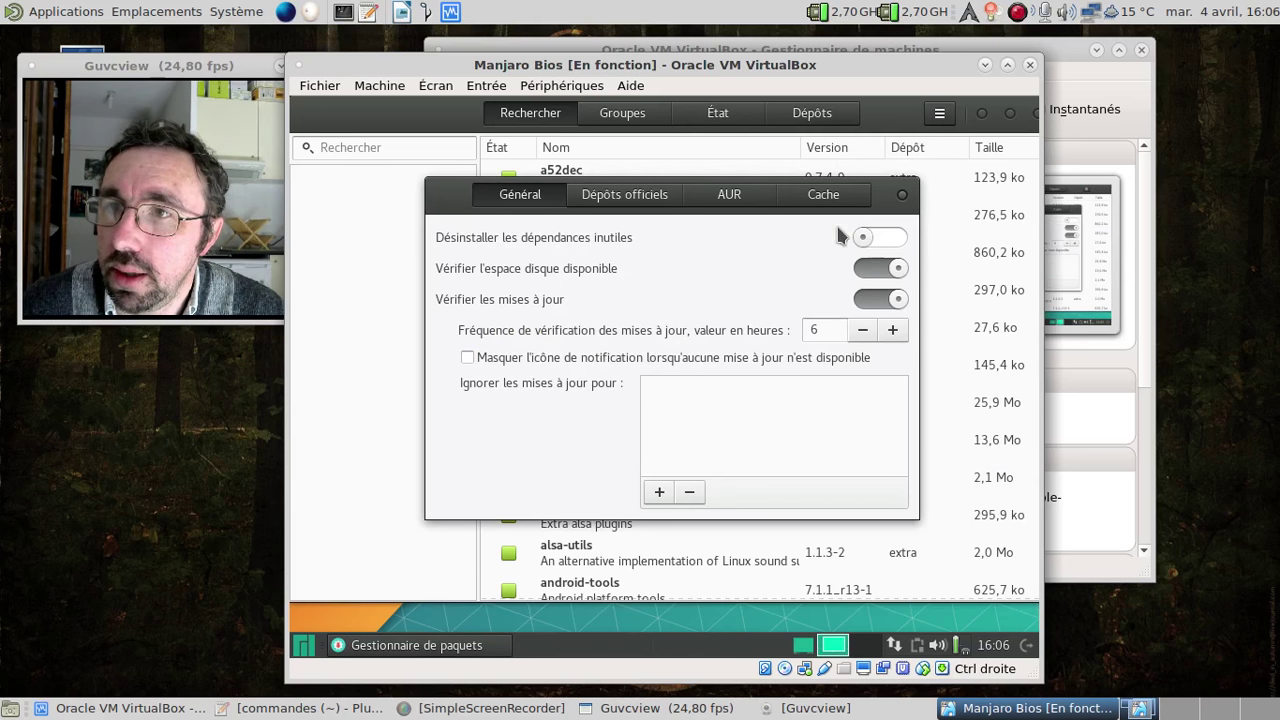
- Set the official repositories to use mirrors from France and refresh the mirror list
left_click(729, 194)
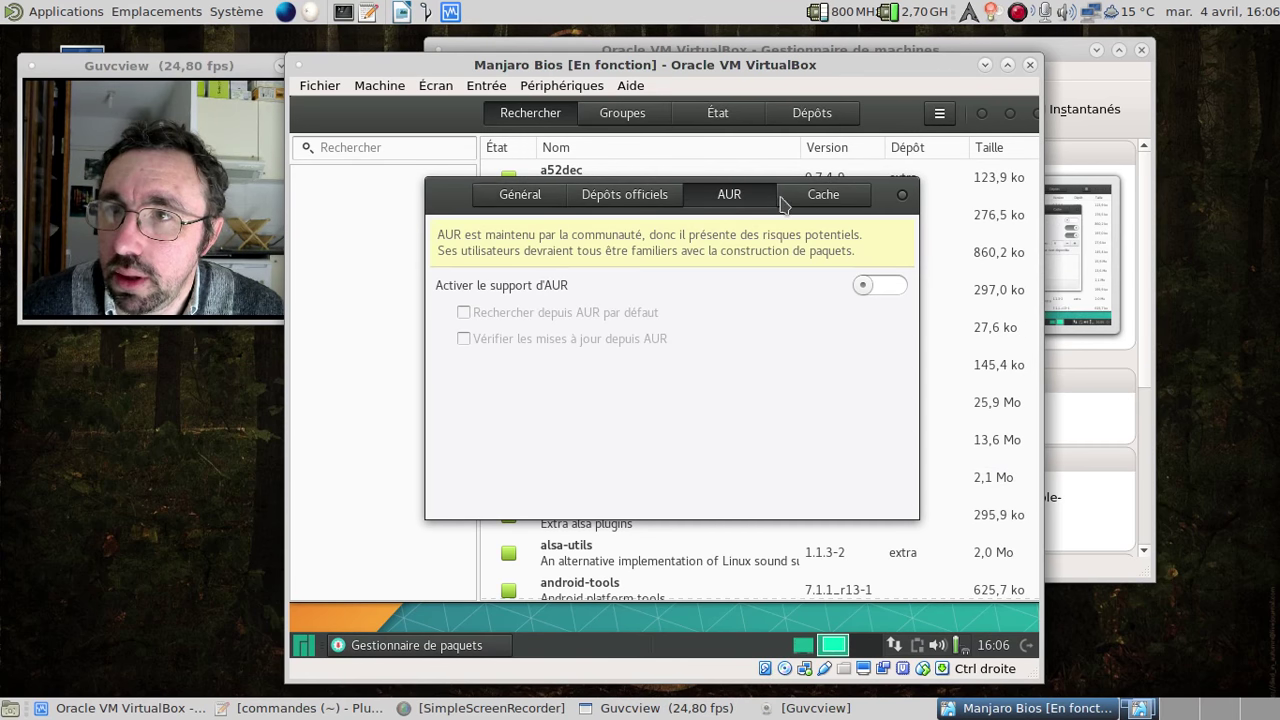
left_click(594, 200)
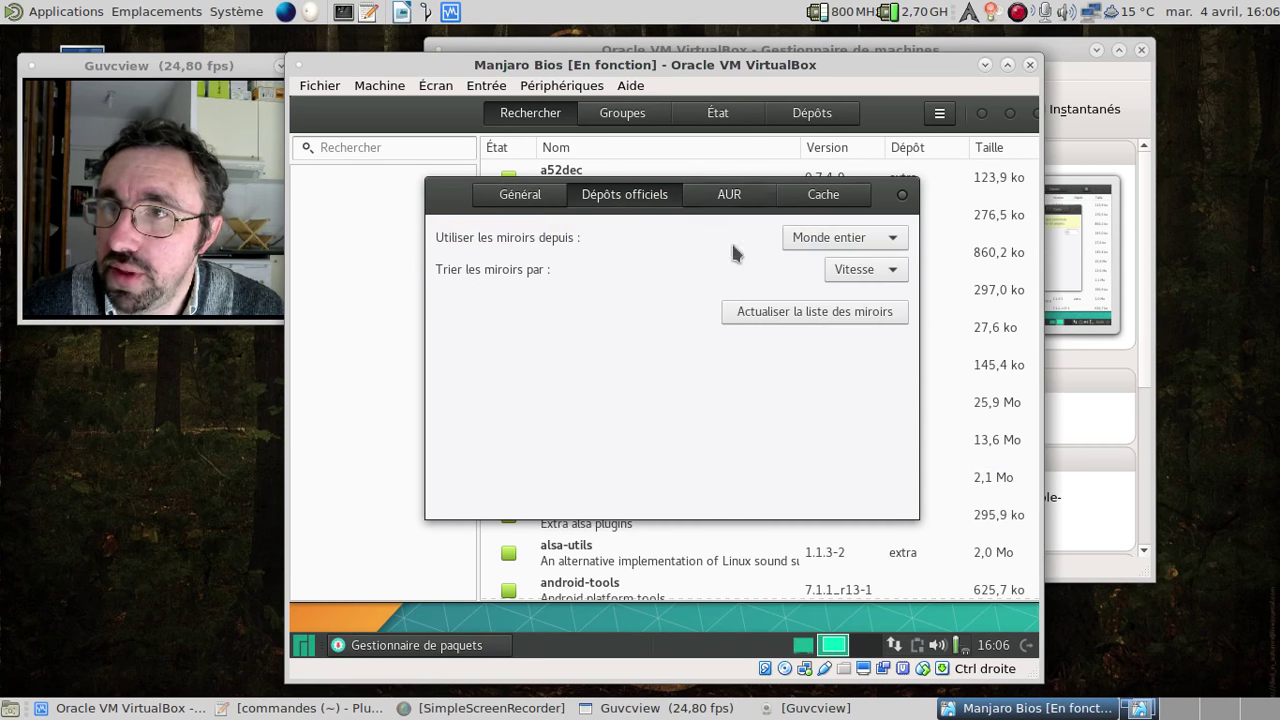
left_click(872, 240)
mouse_move(846, 694)
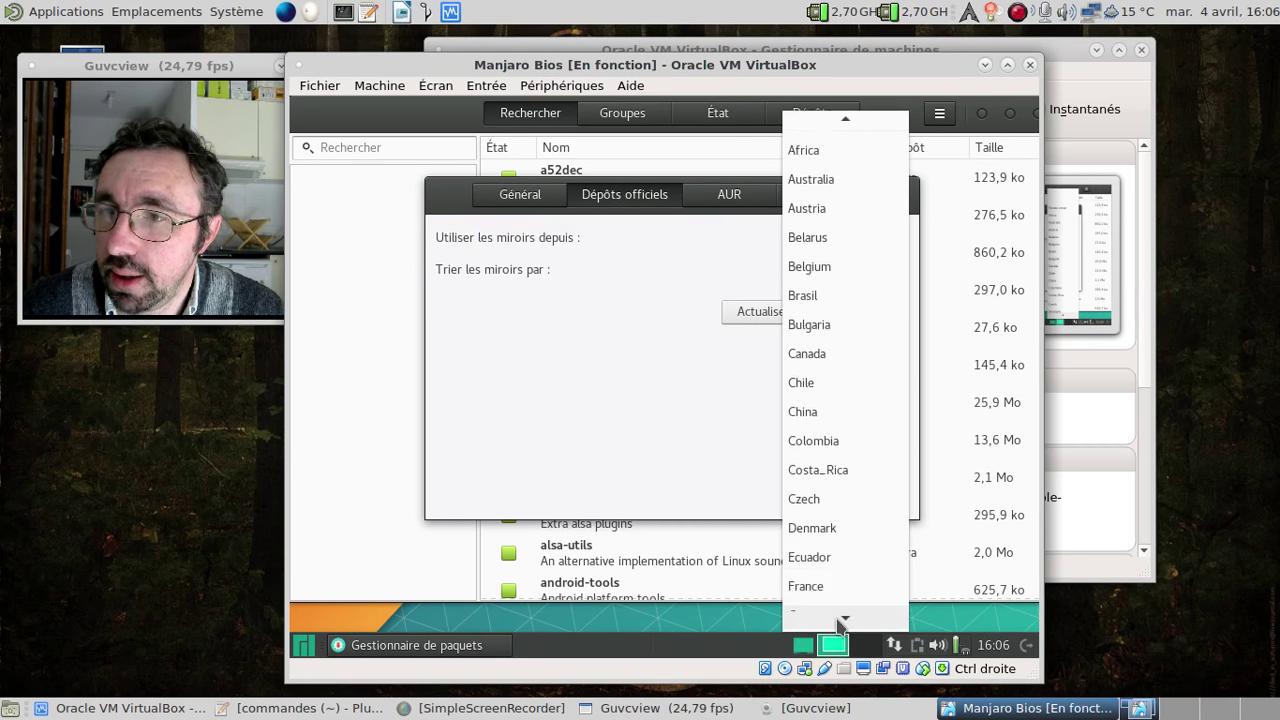
left_click(806, 539)
left_click(858, 312)
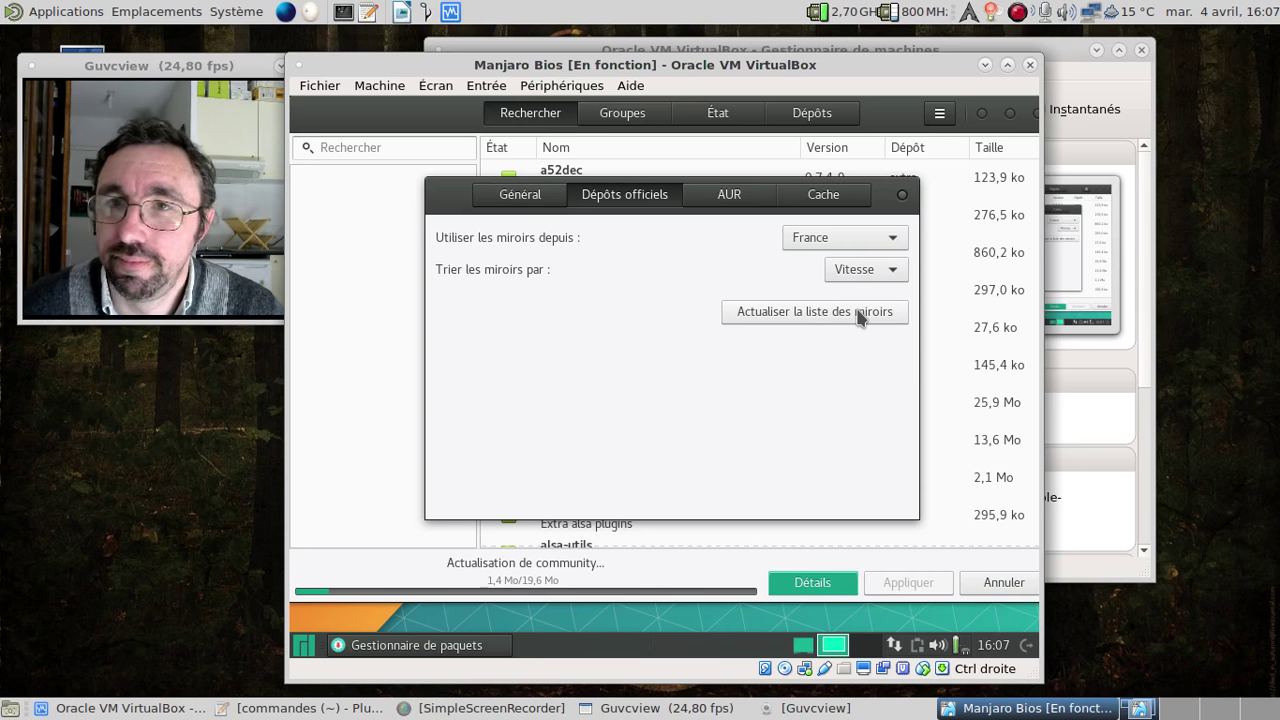
left_click(860, 314)
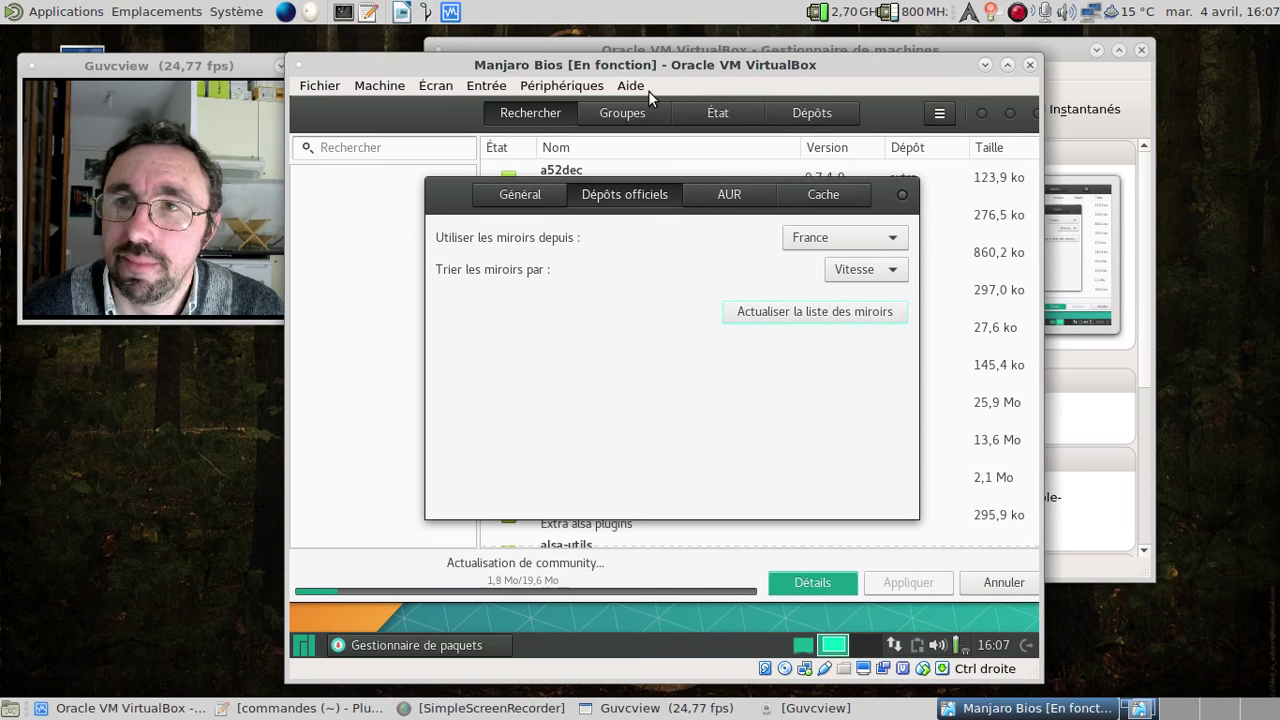
- Move the virtual machine window aside on the host desktop and minimise the VirtualBox manager window
left_click_drag(700, 72, 434, 66)
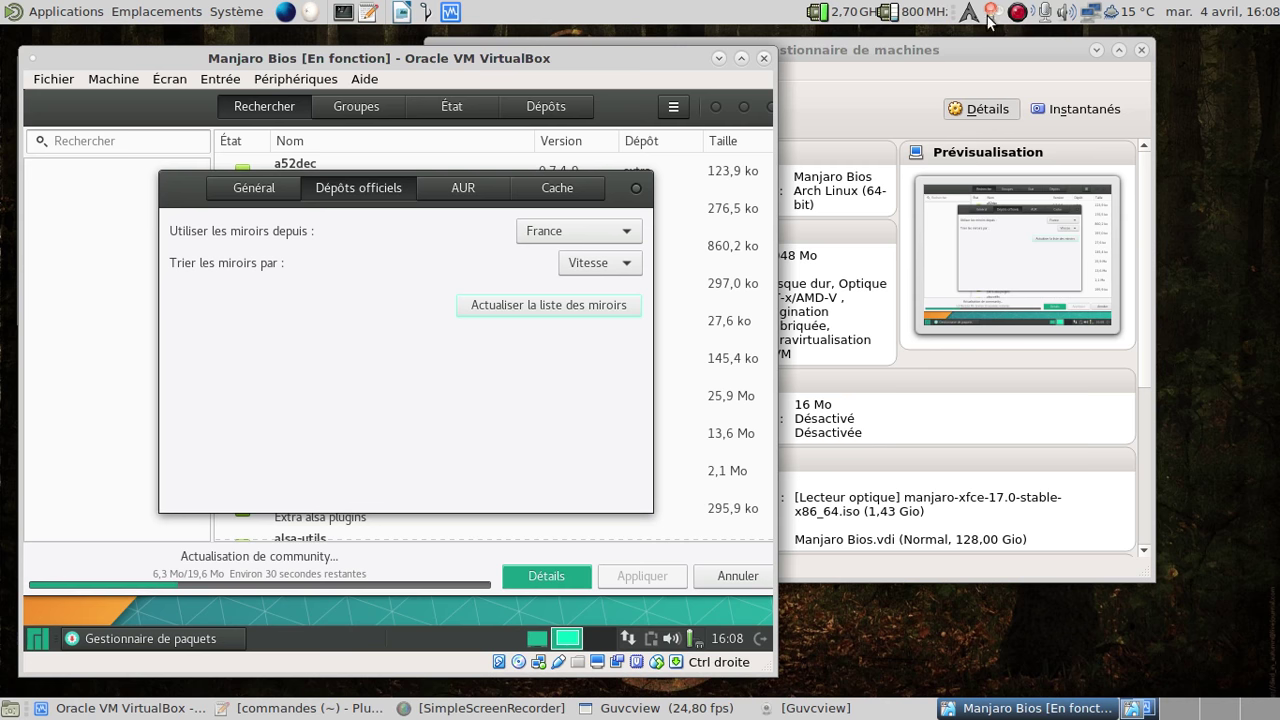
left_click(1096, 50)
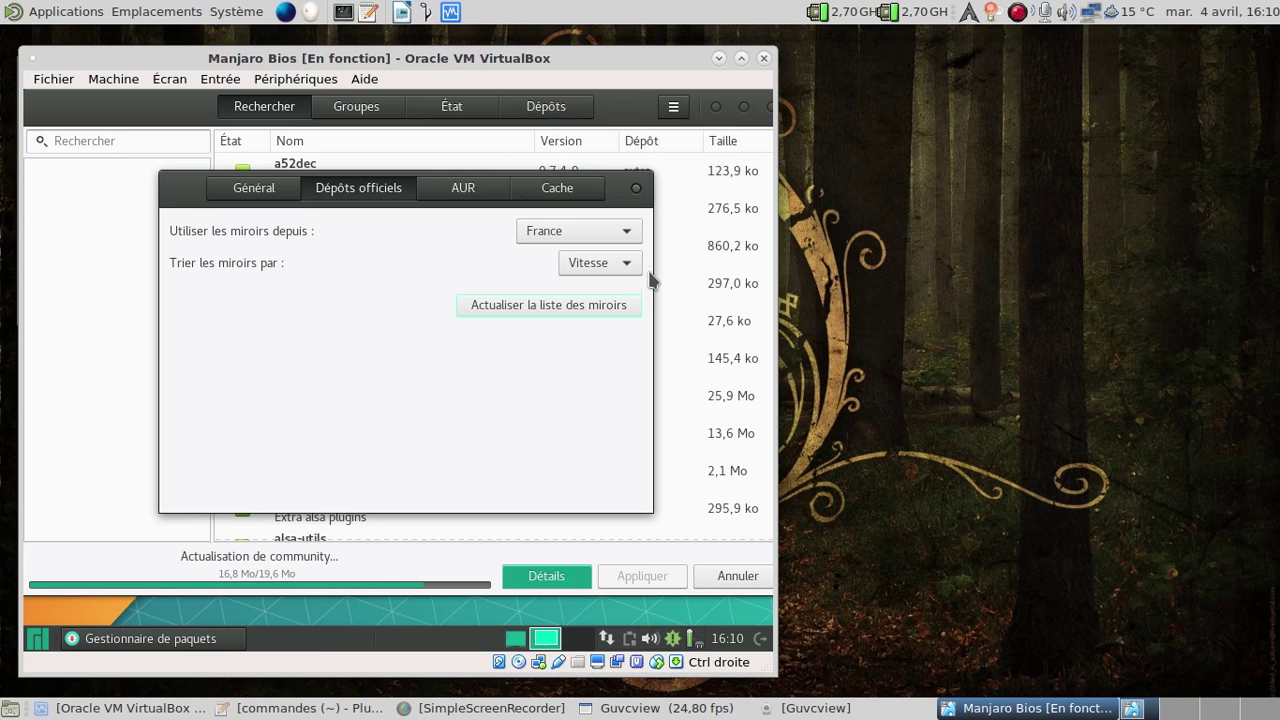
- Close the package manager and apply the manjaro-system and archlinux-keyring updates, authenticating with the account password
left_click(638, 191)
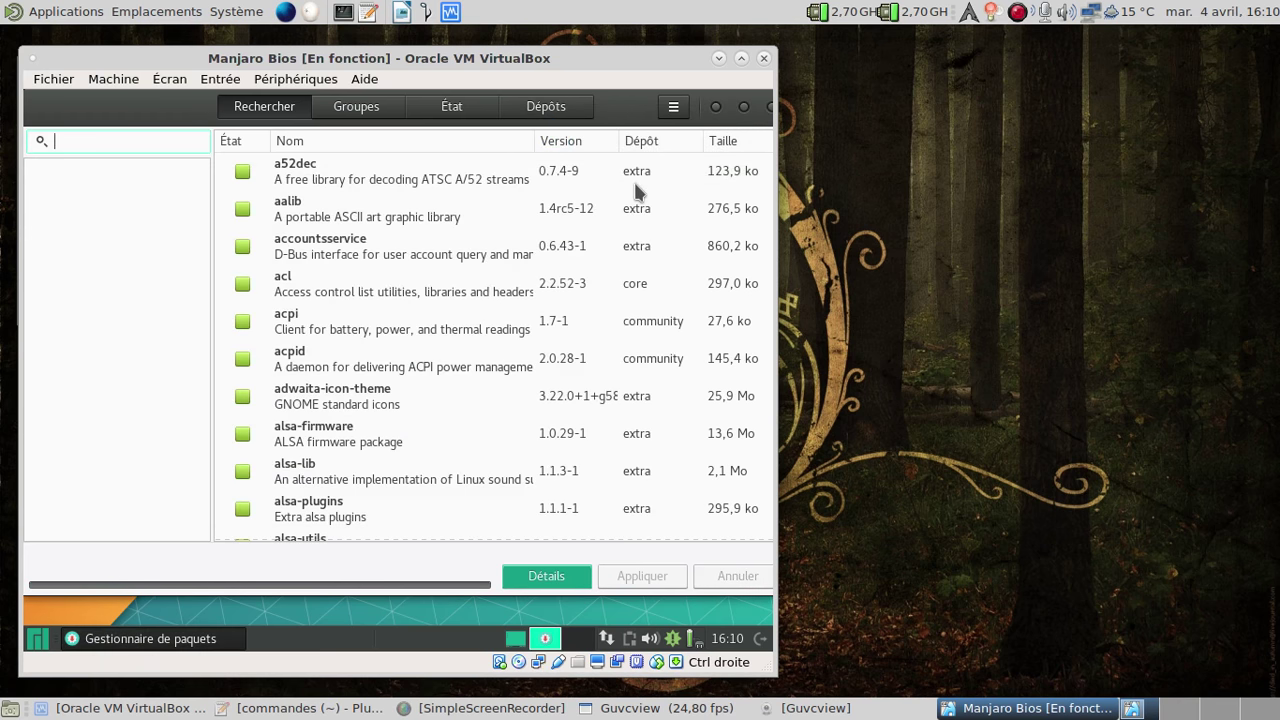
left_click(765, 109)
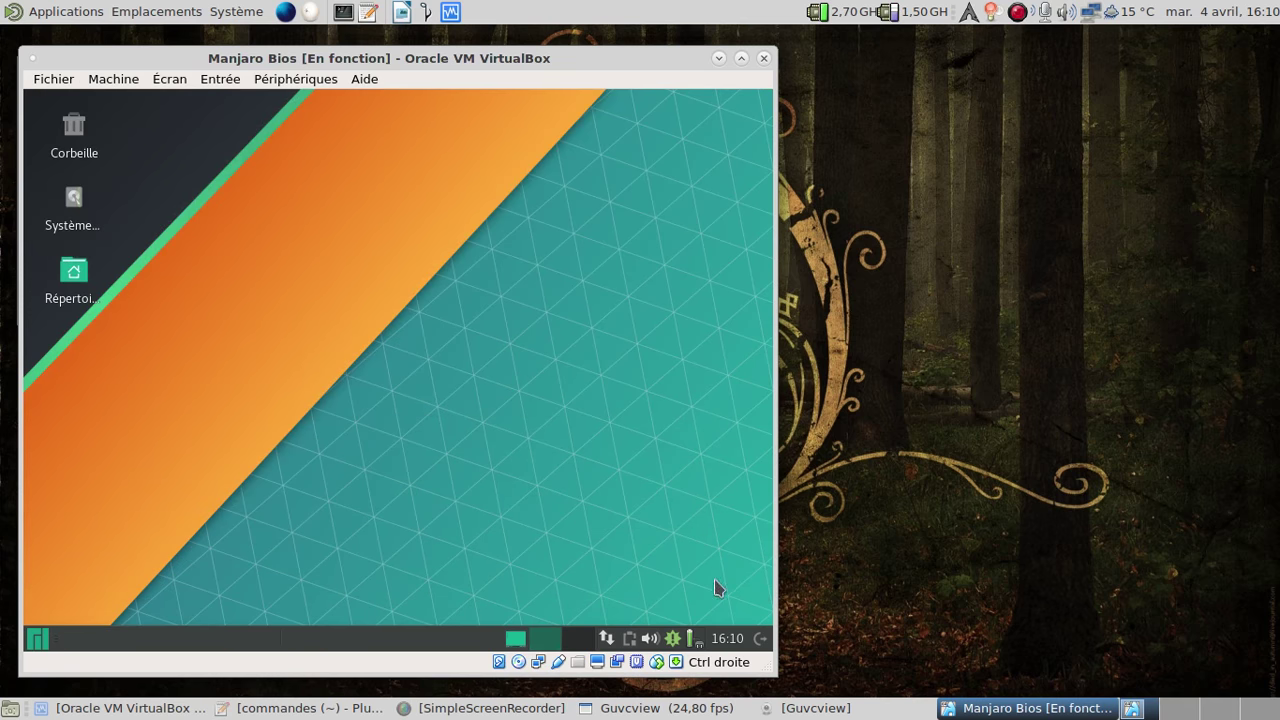
left_click(675, 639)
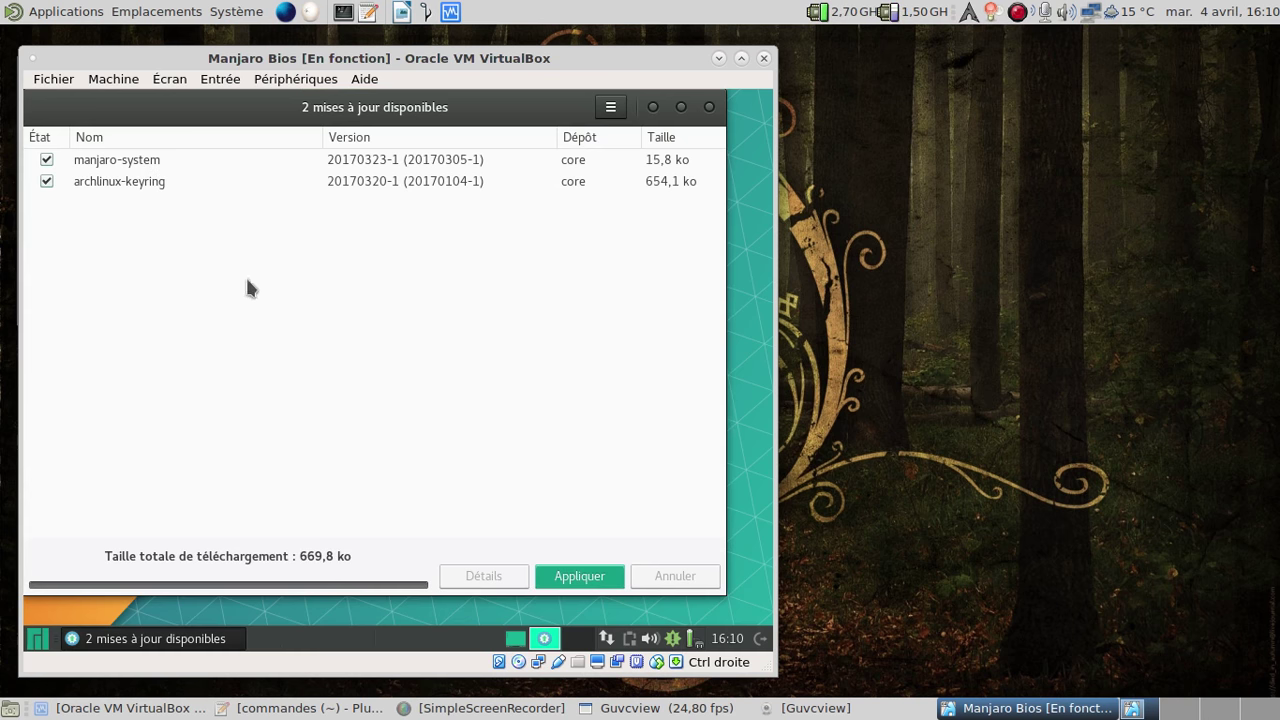
left_click(569, 575)
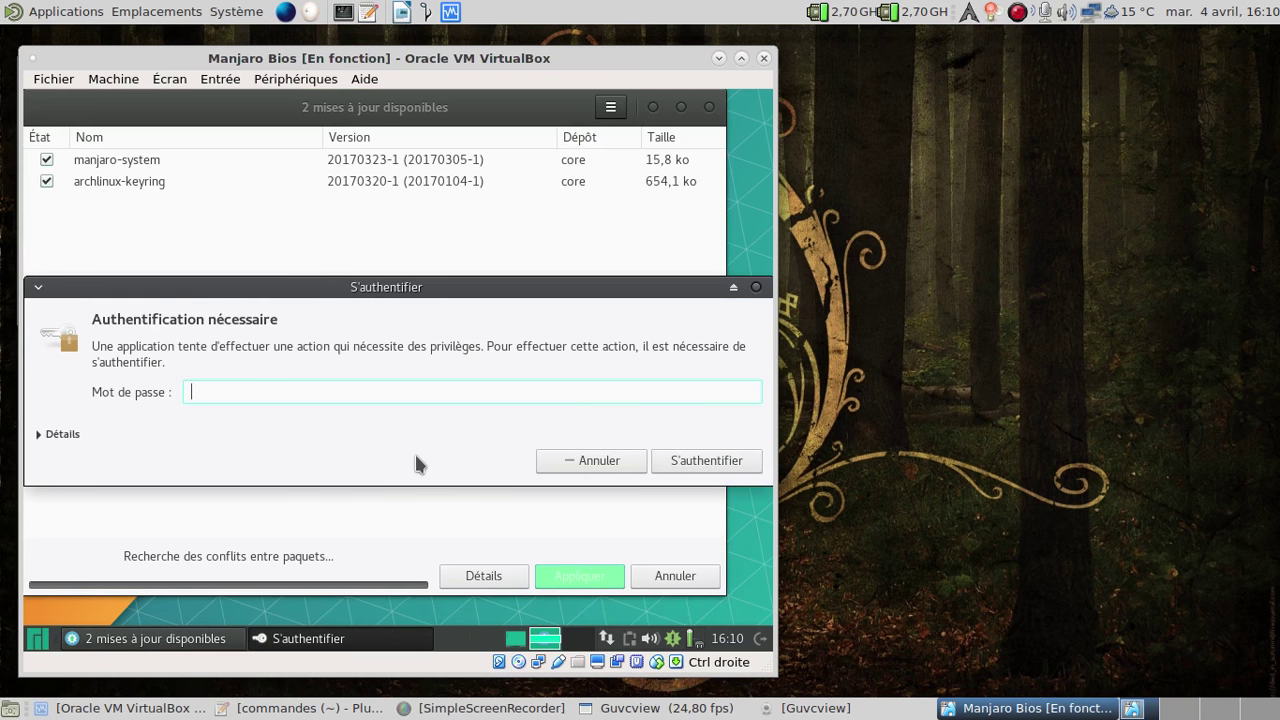
type("********")
key("Return")
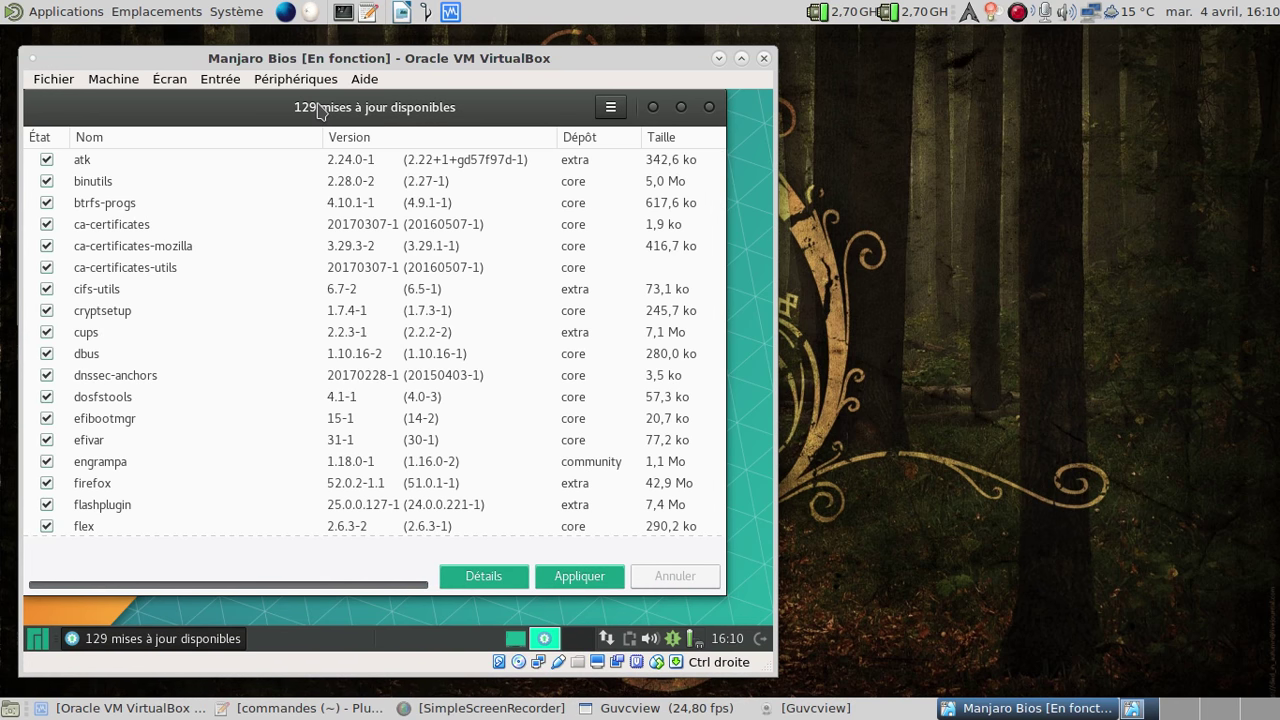
- Examine the list of available package updates, including the library, kernel and Manjaro packages with their versions
scroll(140, 258, "down", 8)
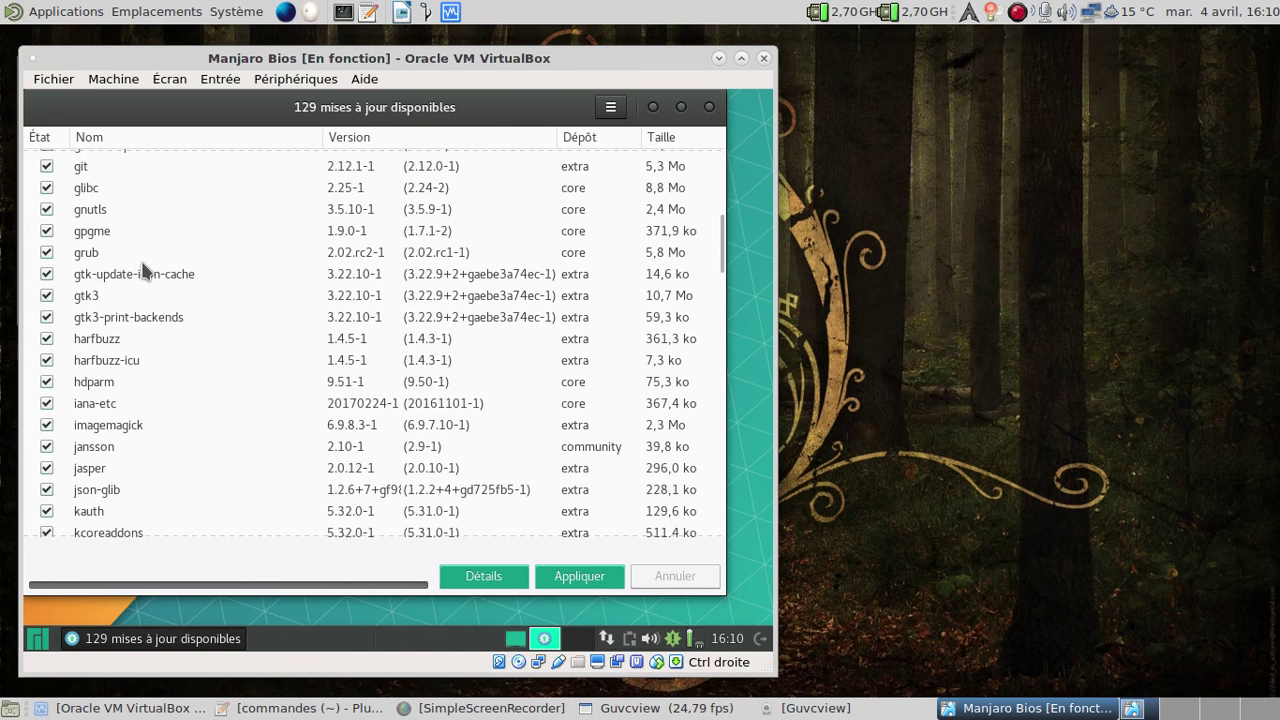
scroll(142, 262, "down", 5)
scroll(187, 272, "down", 2)
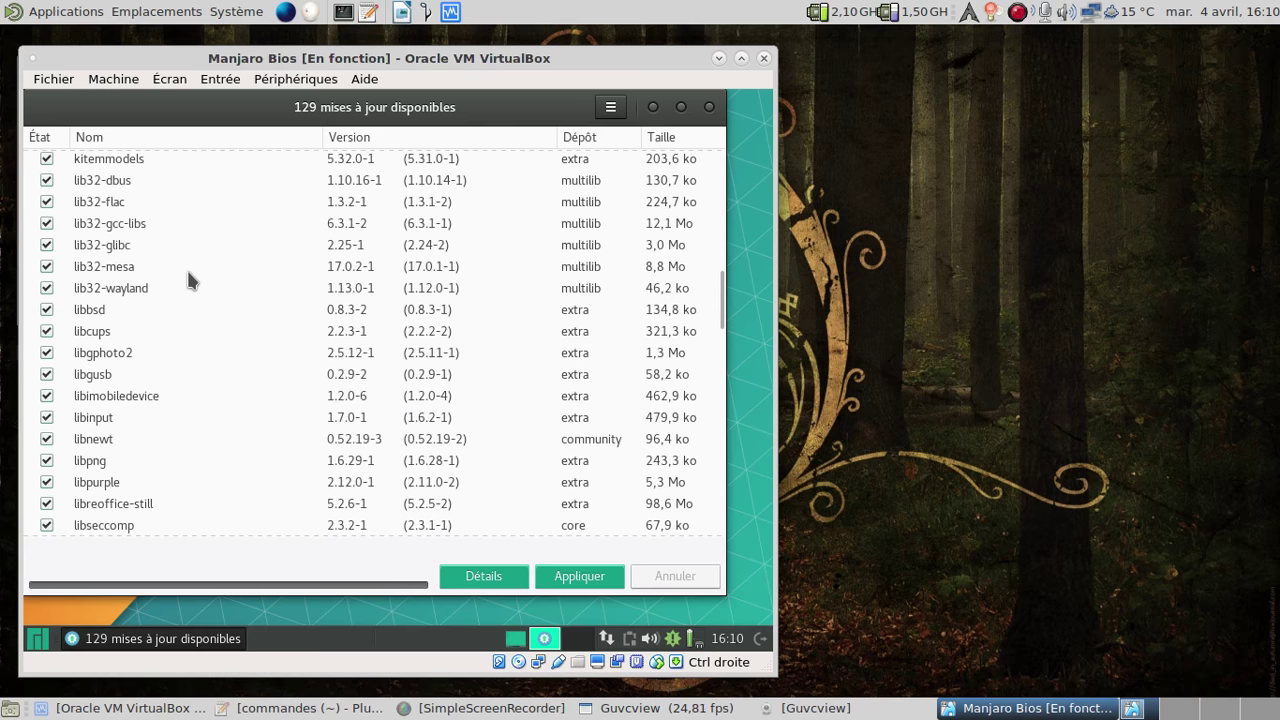
scroll(188, 276, "down", 3)
scroll(188, 276, "down", 5)
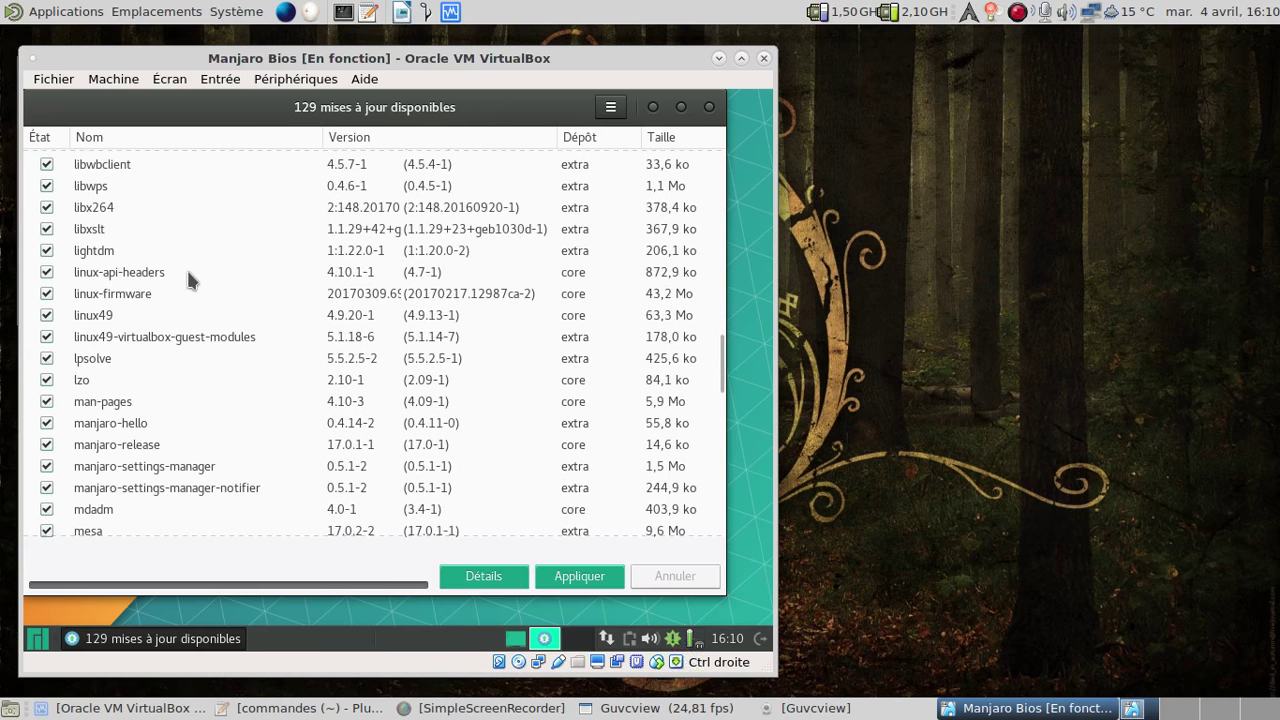
scroll(186, 267, "down", 4)
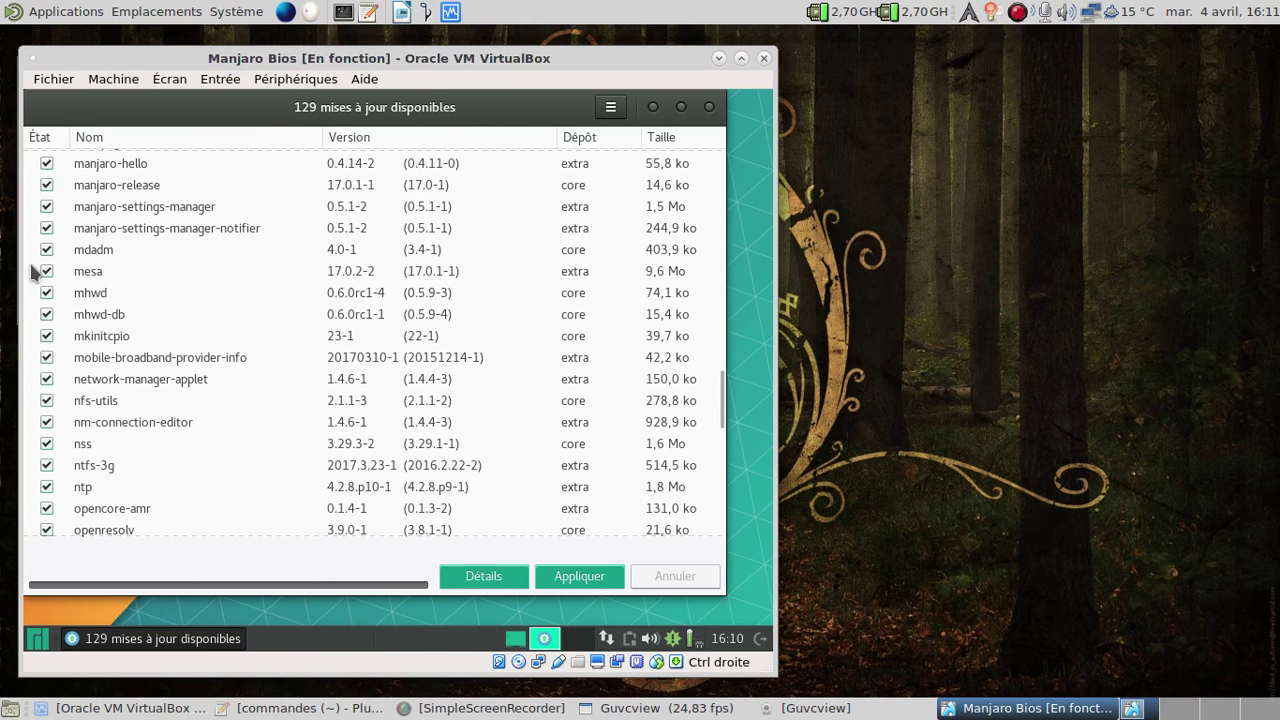
scroll(193, 279, "up", 6)
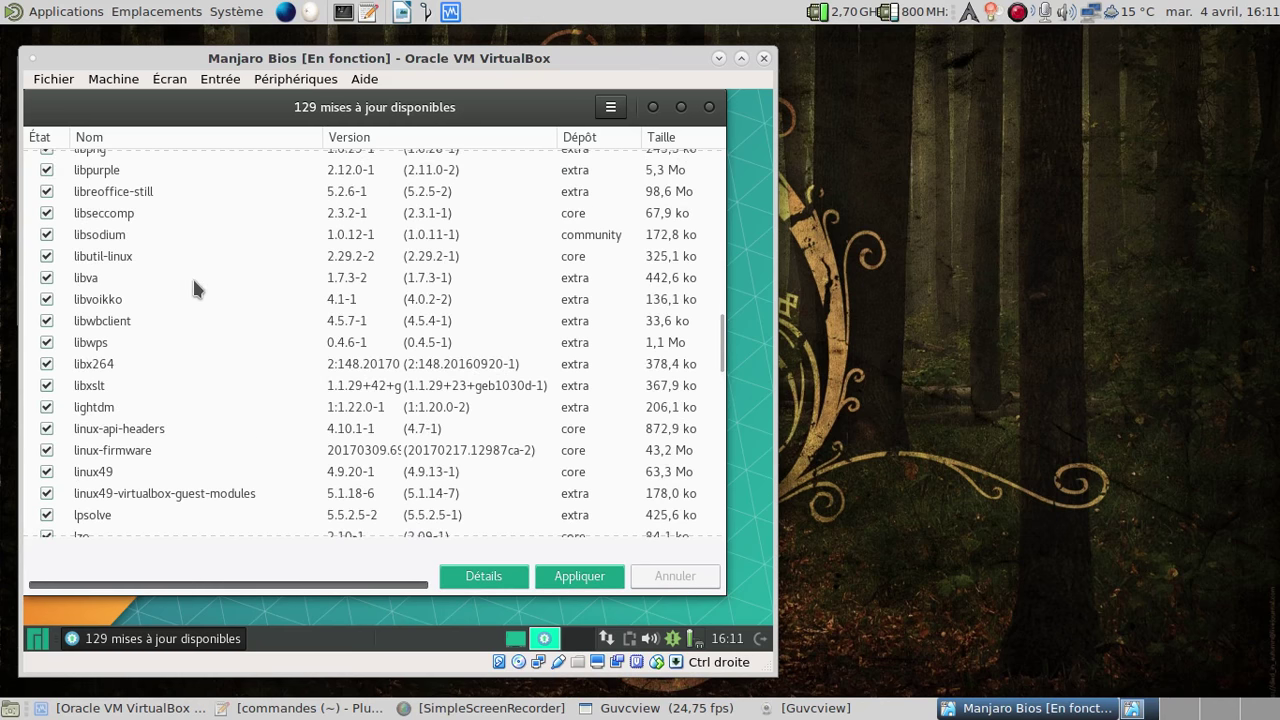
scroll(193, 288, "up", 5)
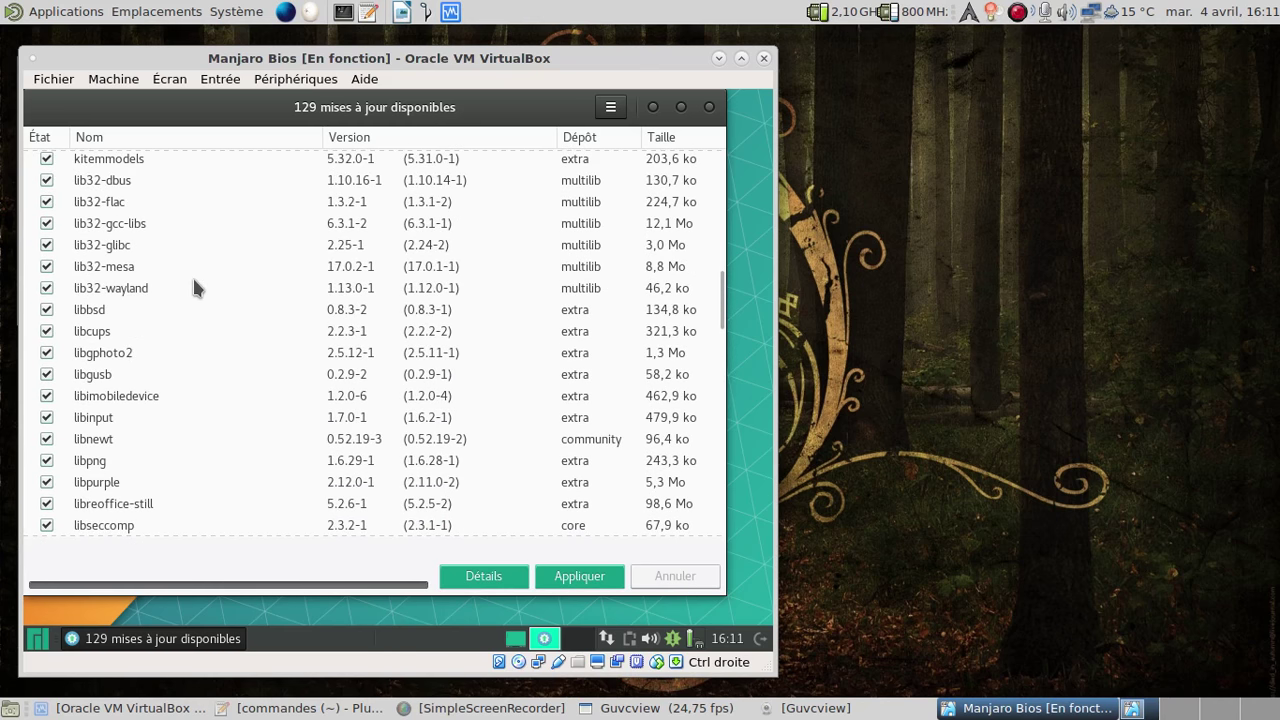
scroll(194, 286, "up", 1)
scroll(194, 286, "down", 2)
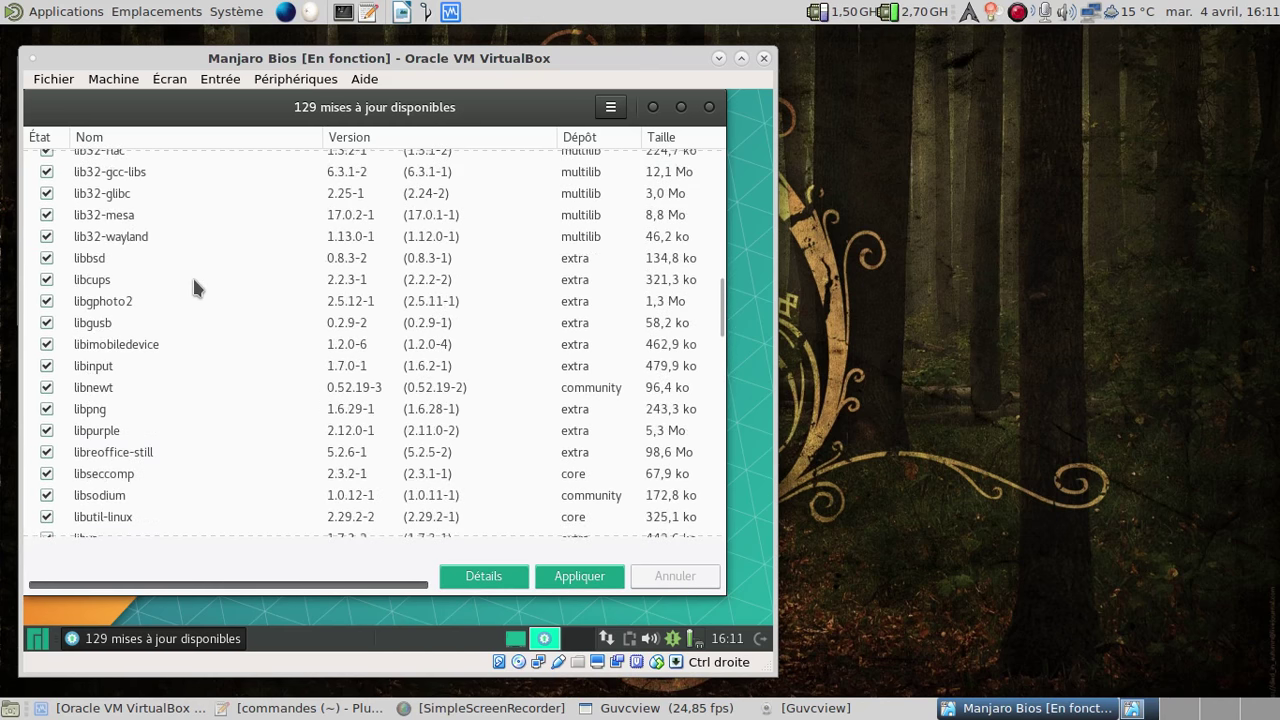
scroll(194, 287, "down", 1)
scroll(194, 287, "down", 6)
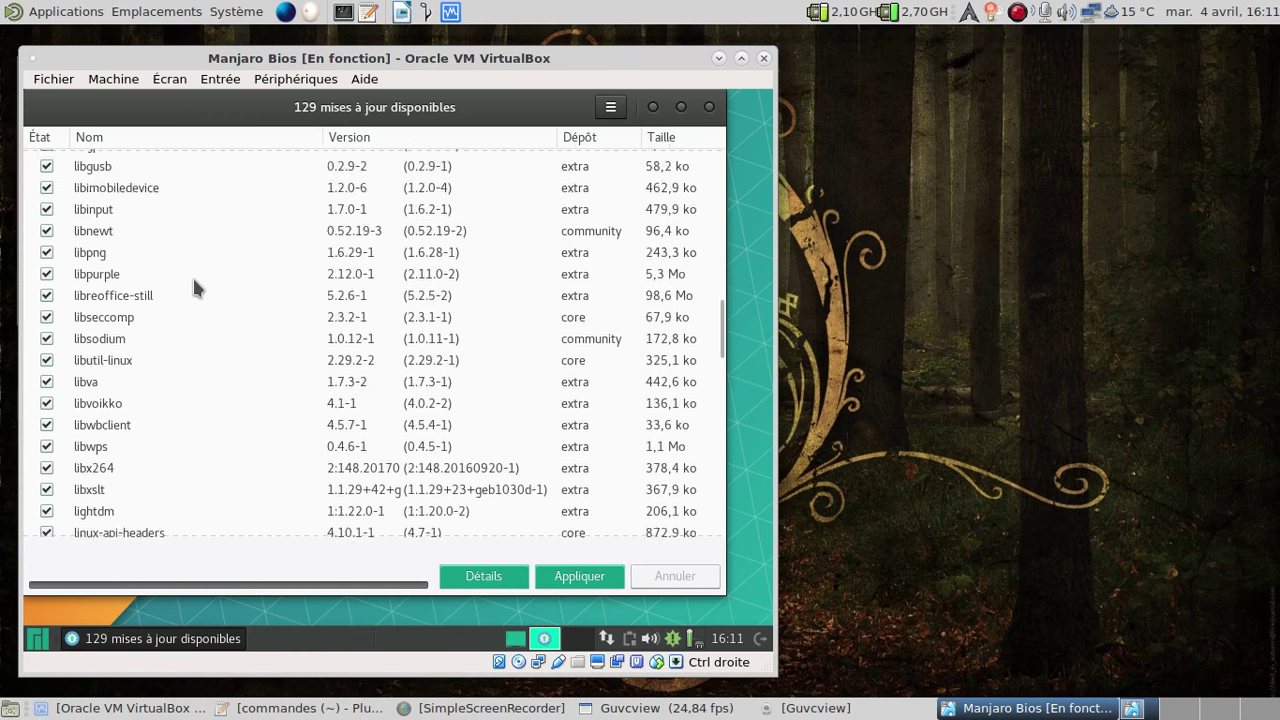
scroll(194, 287, "up", 1)
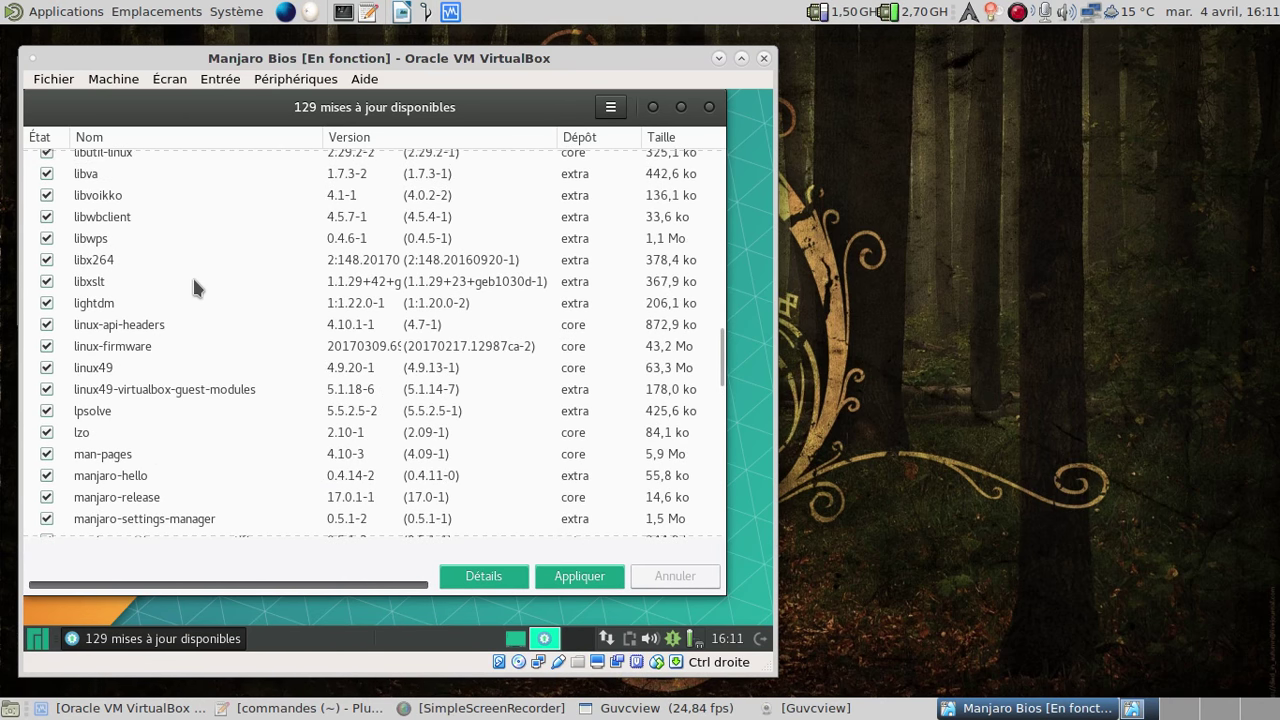
scroll(139, 414, "down", 6)
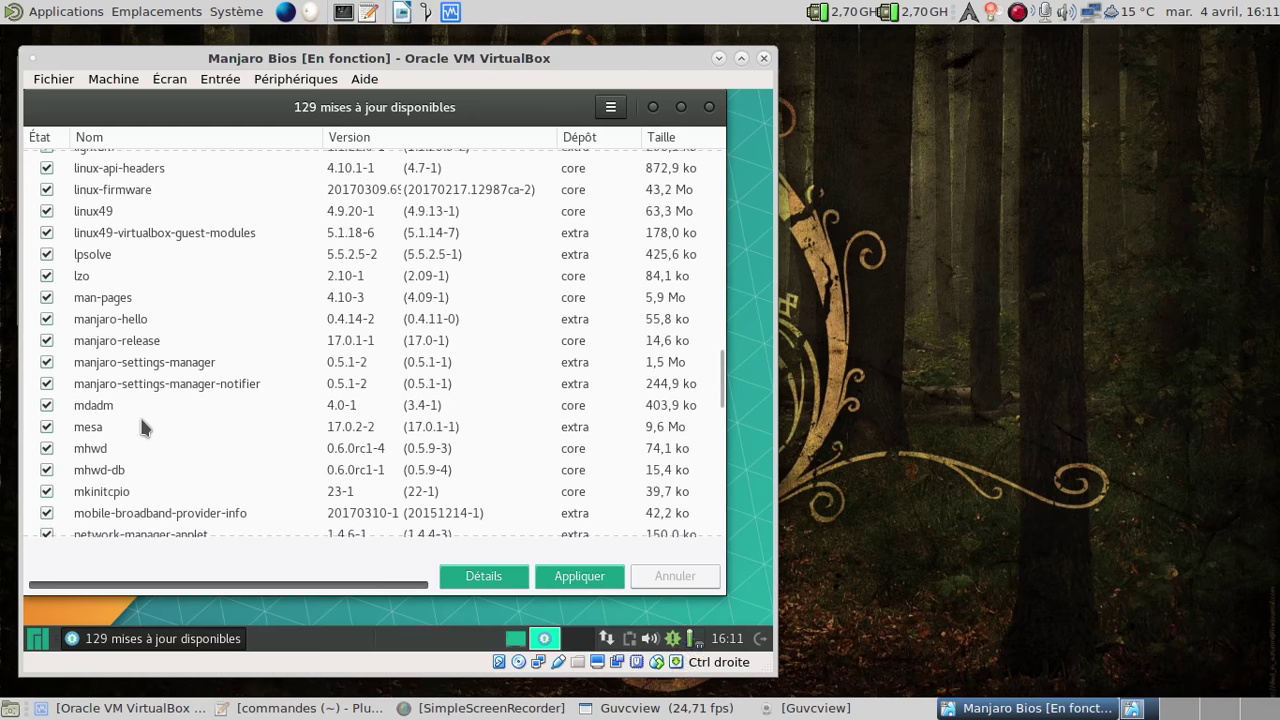
- Close the update window and move the virtual machine window towards the middle of the host desktop
left_click(709, 107)
left_click_drag(530, 64, 811, 52)
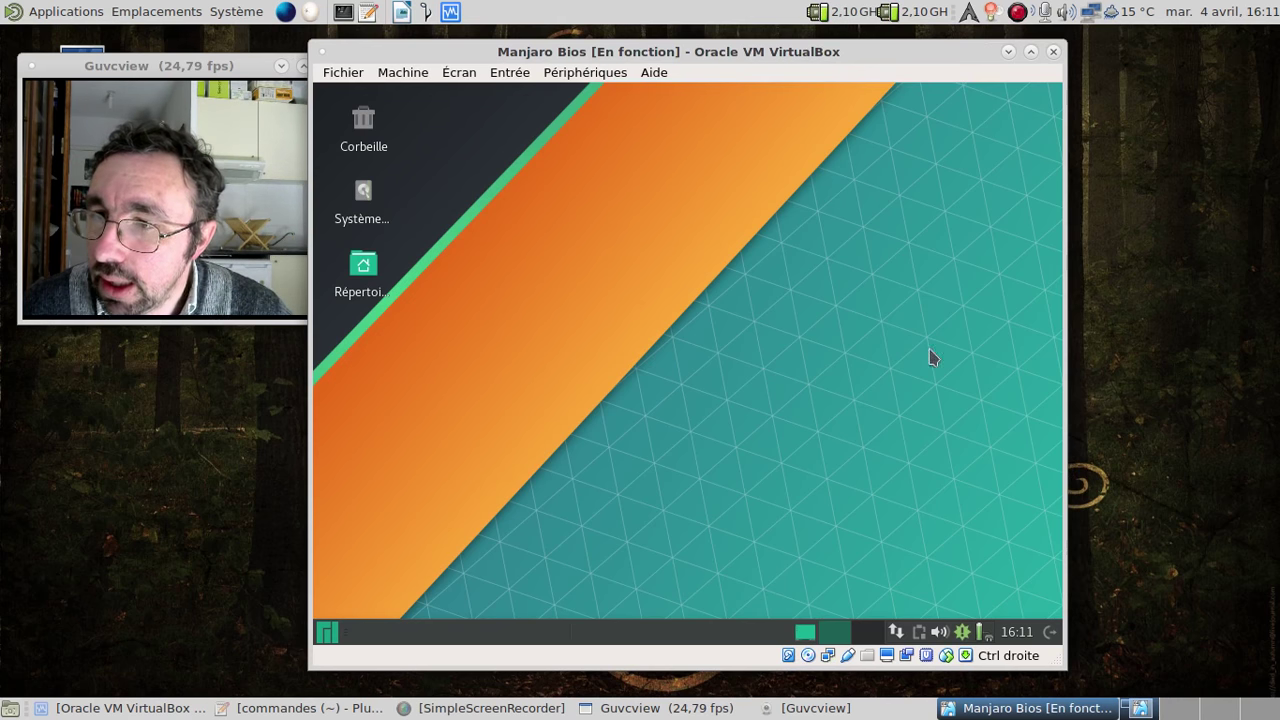
- Restart the updated guest system and boot the Manjaro Linux entry
left_click(1050, 627)
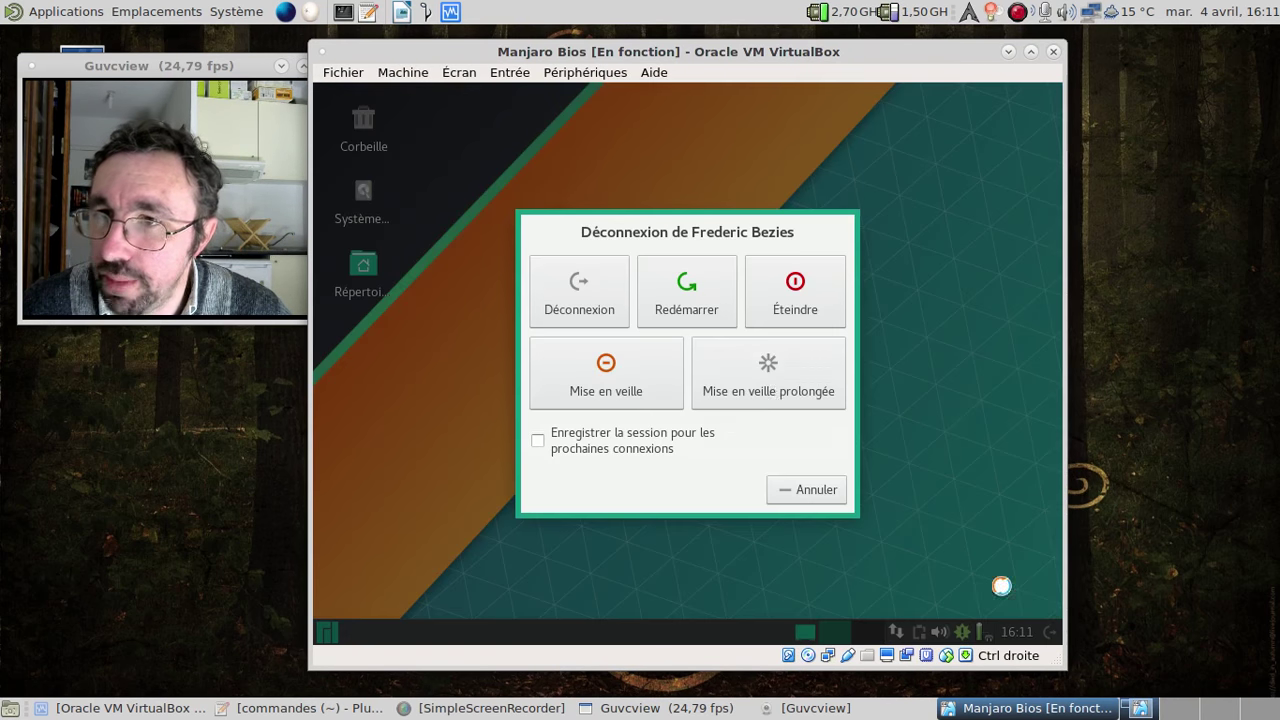
left_click(688, 310)
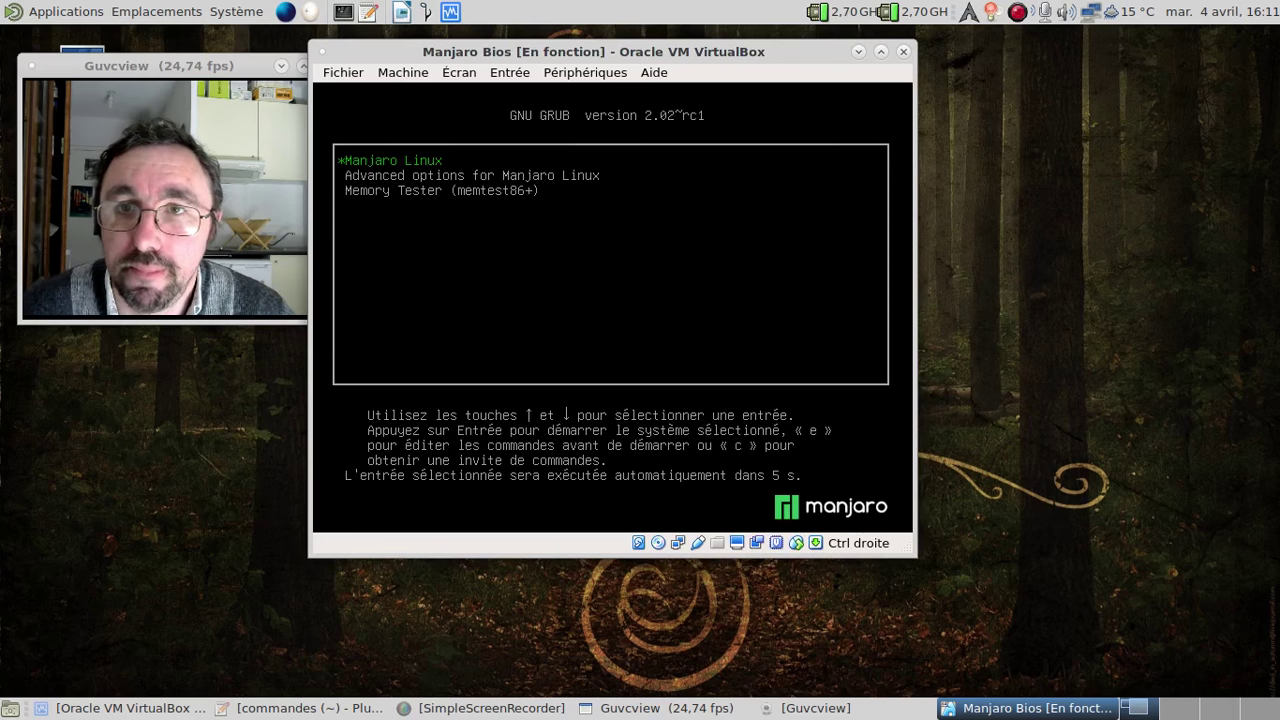
key("Return")
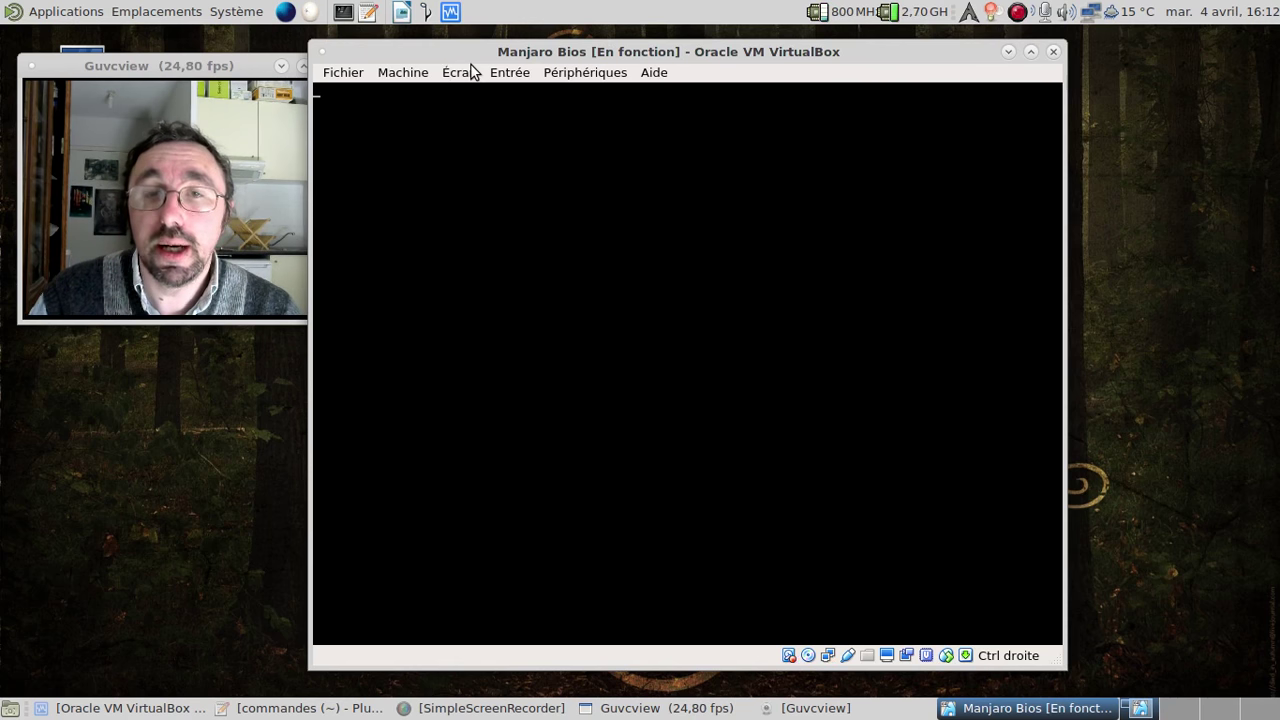
- Check the optical drive for the Manjaro Xfce 17.0 ISO, then reset the virtual machine and boot it from the CD-ROM
left_click(547, 76)
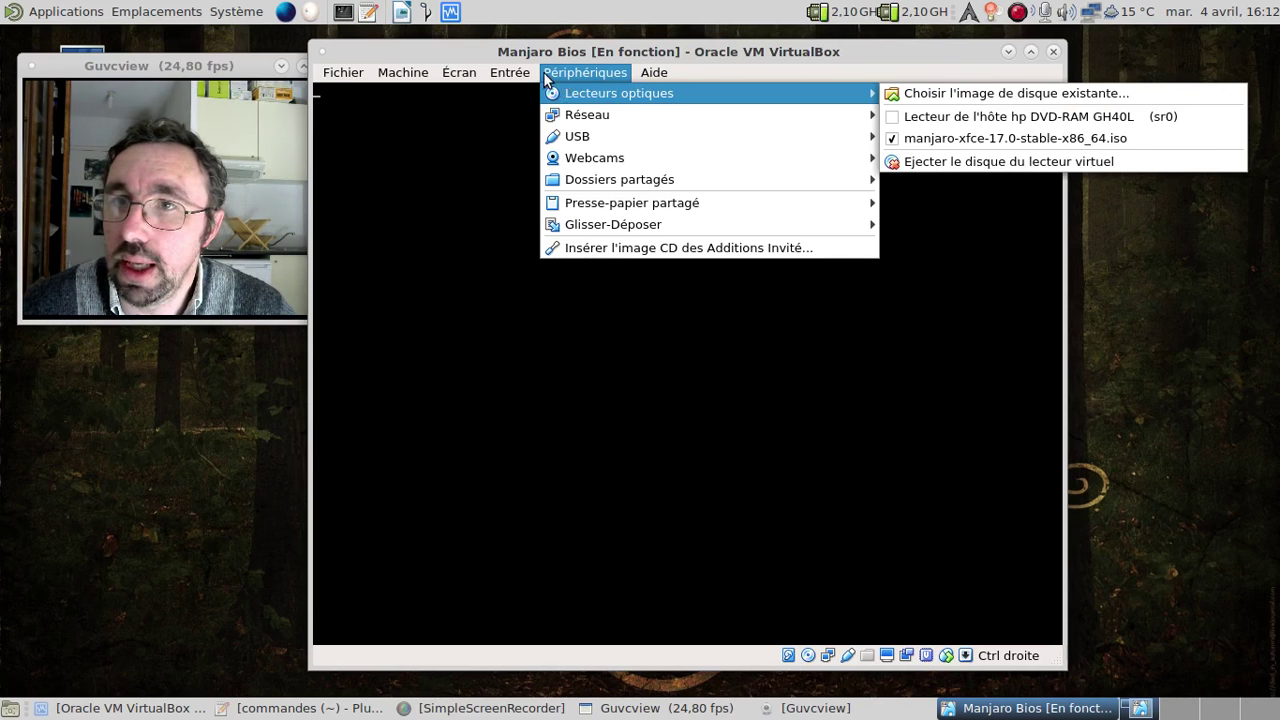
mouse_move(403, 72)
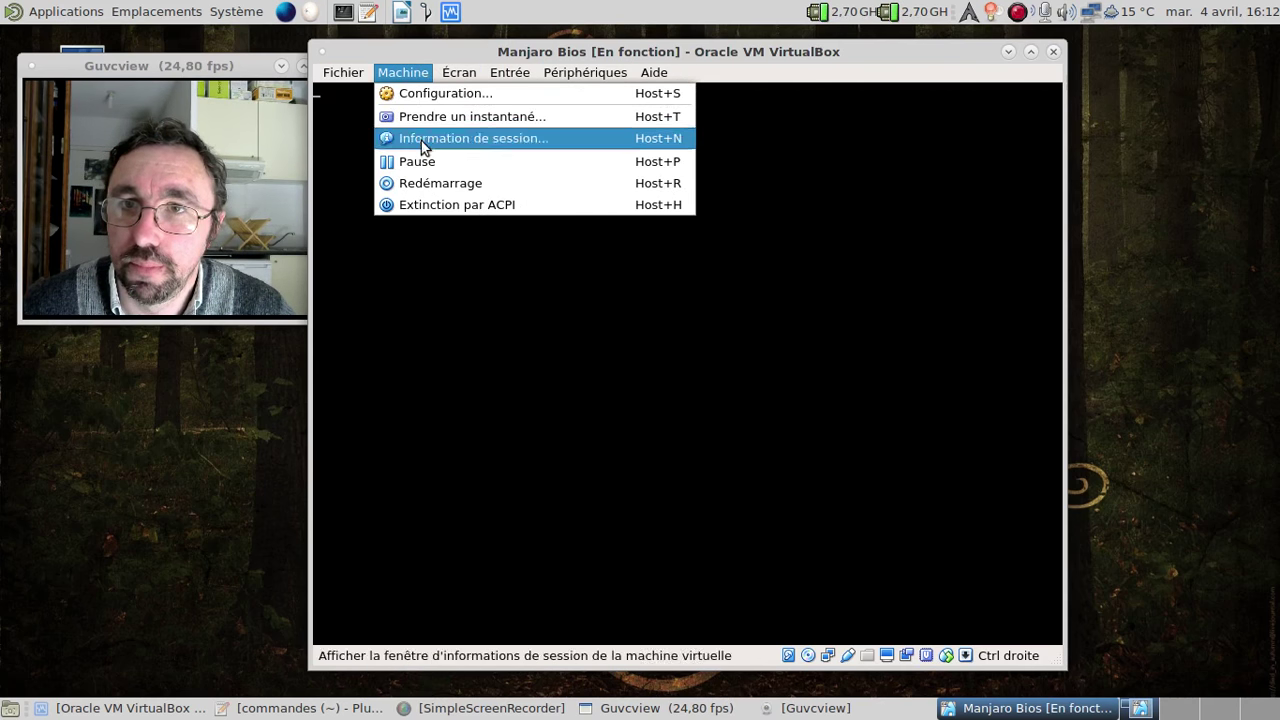
left_click(438, 184)
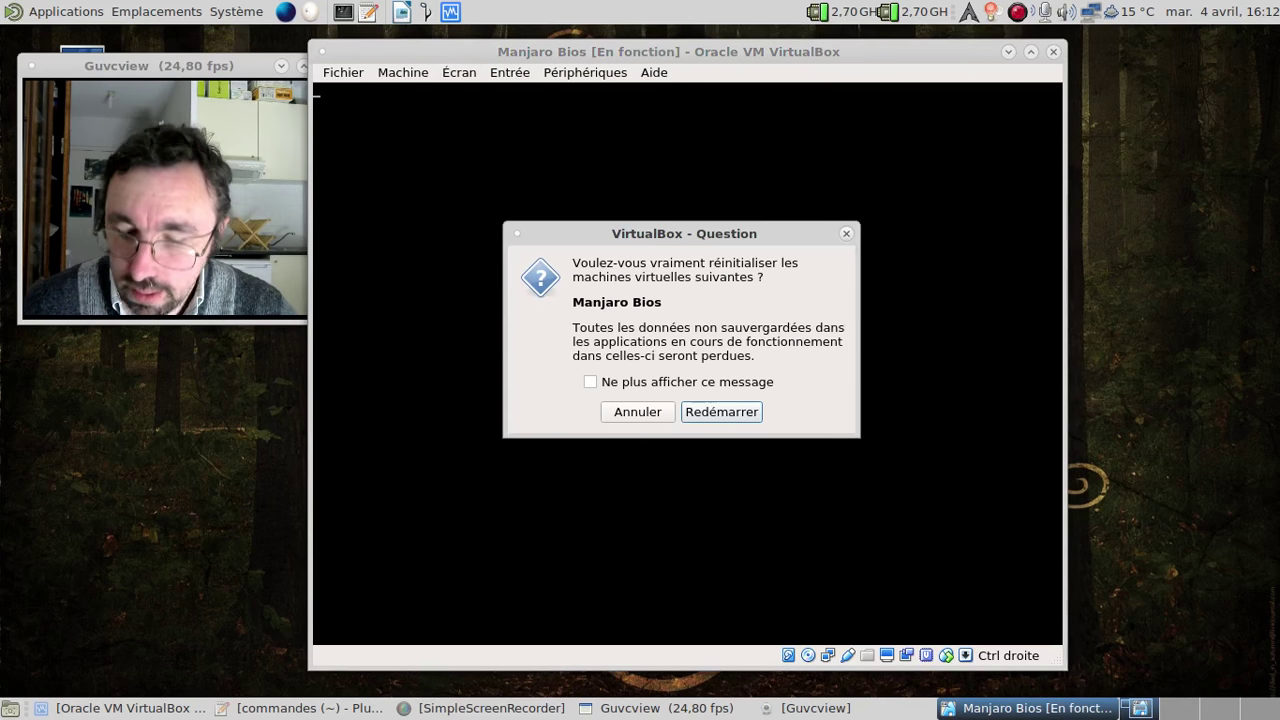
left_click(680, 411)
key("F12")
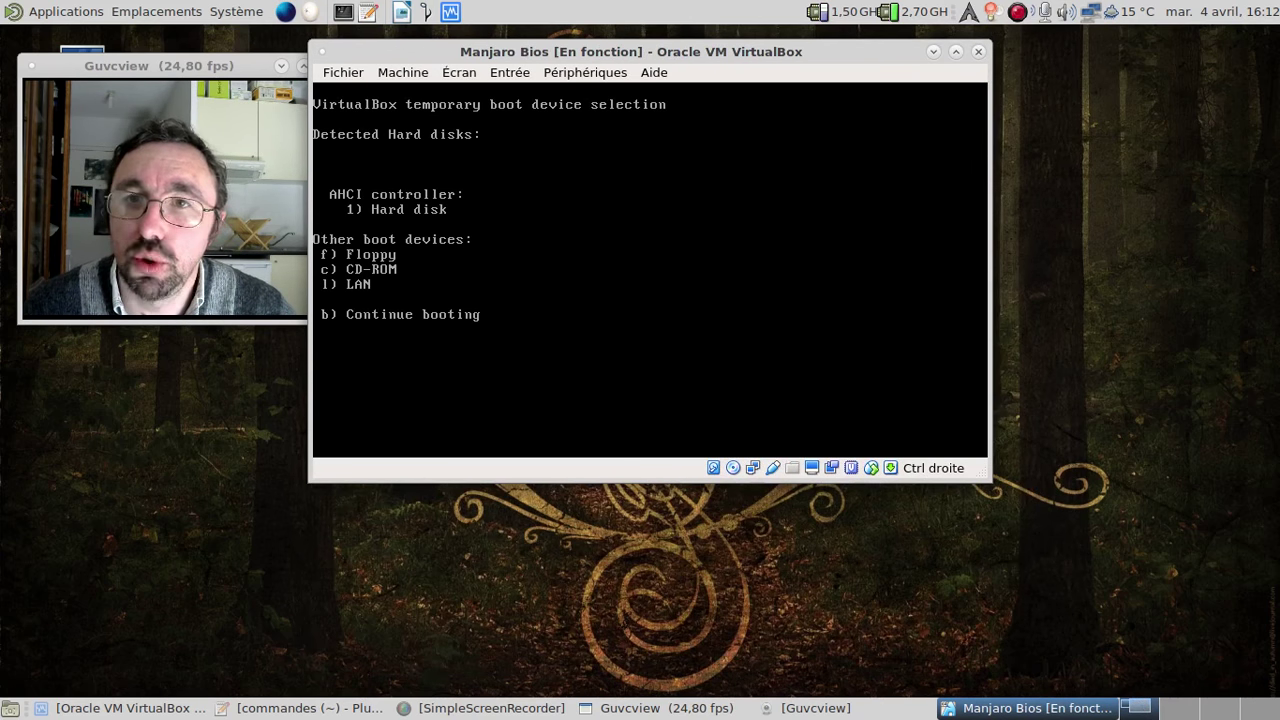
key("b")
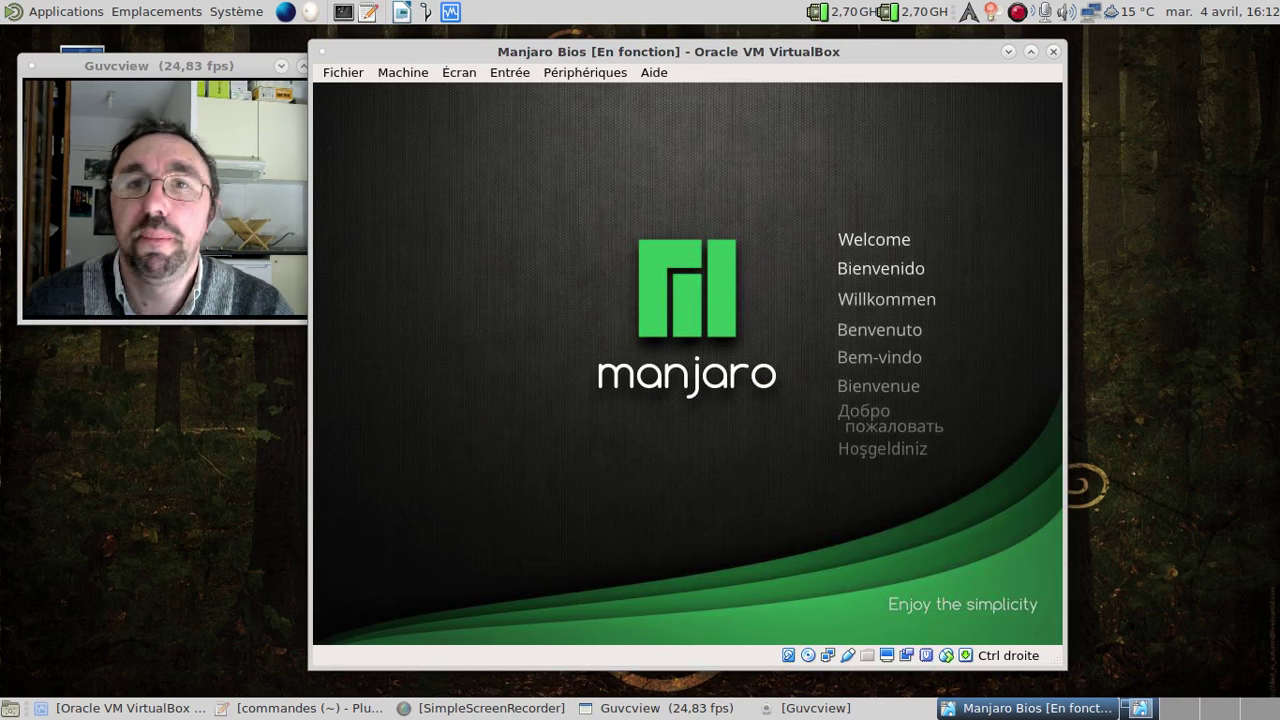
- Set the live disc's boot language to Français and start Manjaro Linux
key("F2")
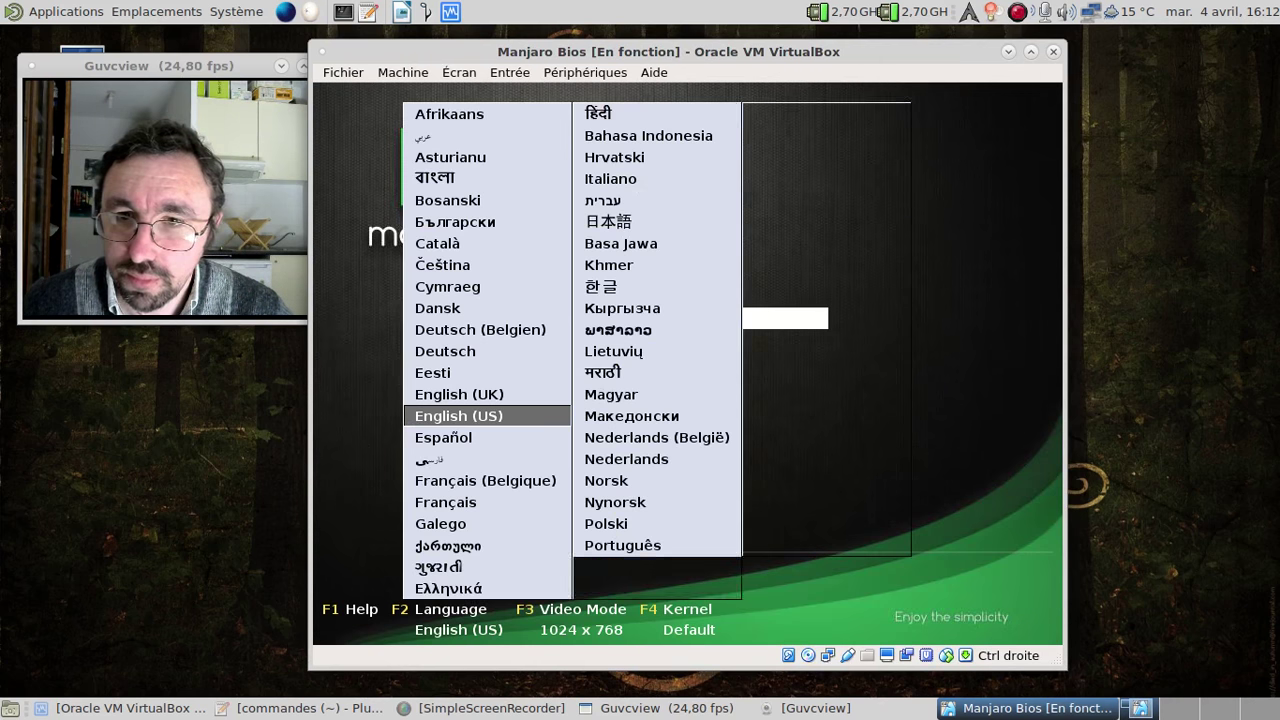
key("Down")
key("Down")
key("Down")
key("Down")
key("Return")
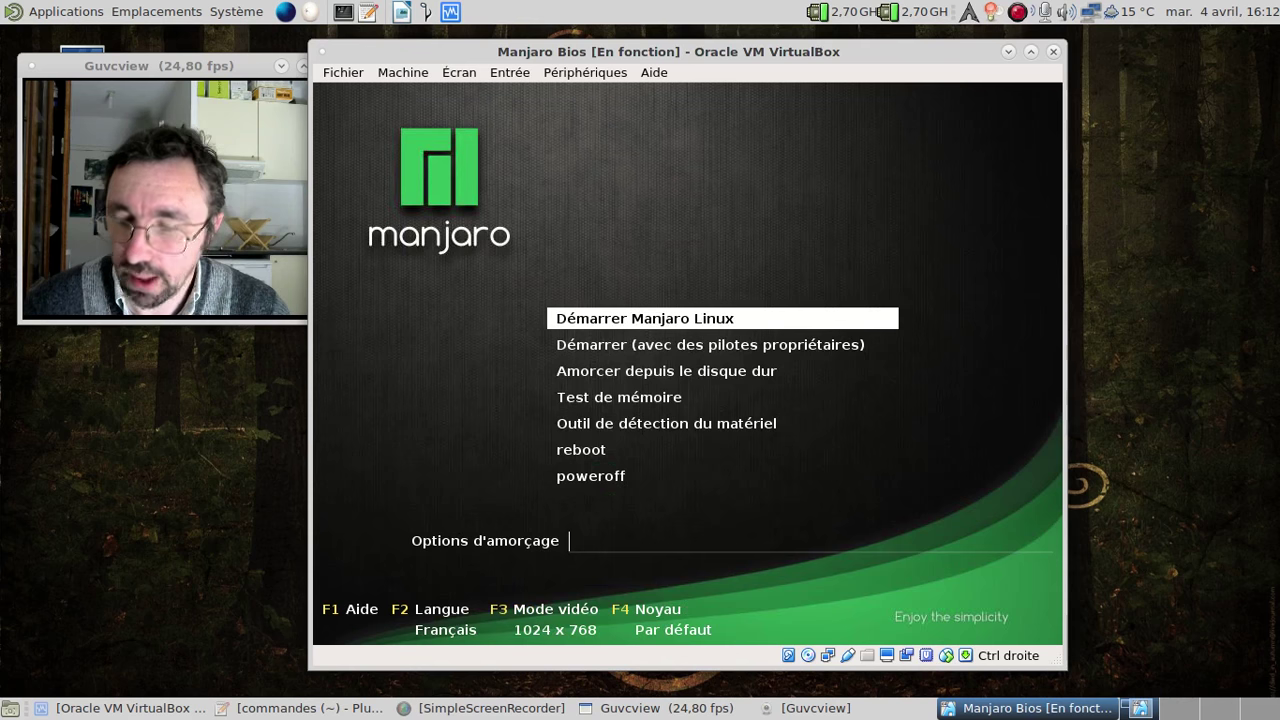
key("Return")
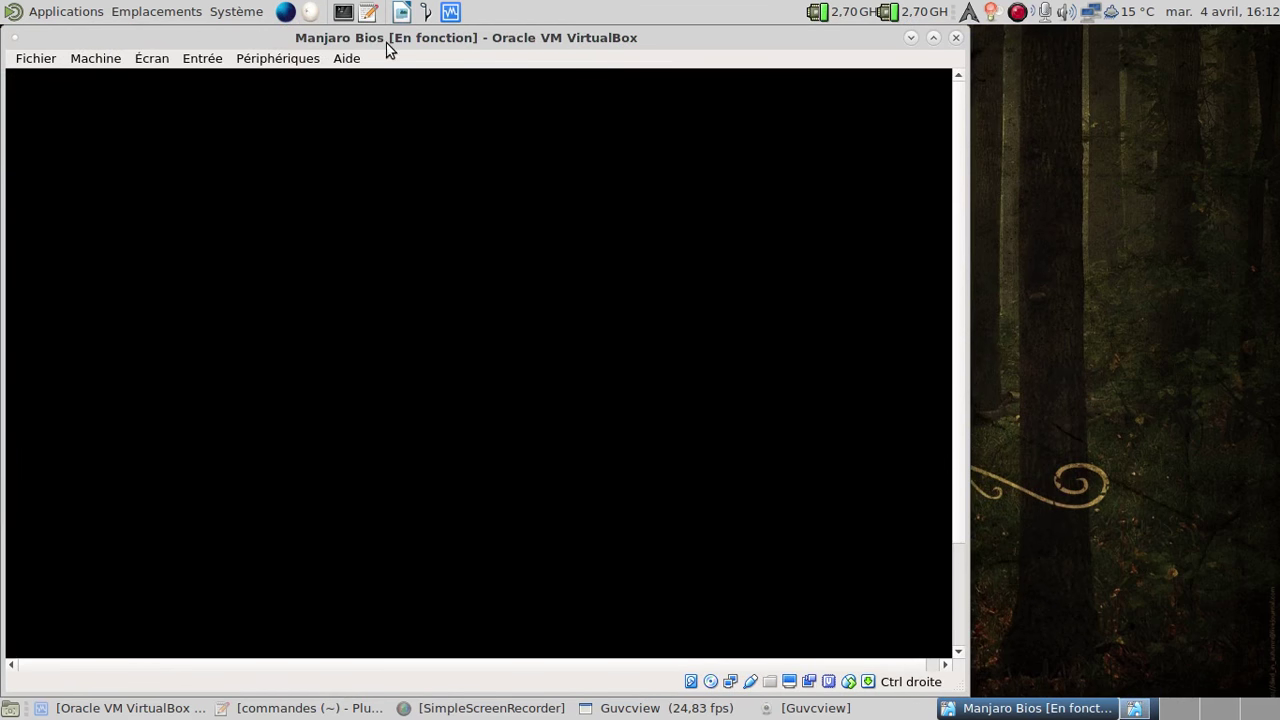
- Move the virtual machine window clear of the webcam window and close the Manjaro Hello welcome window
left_click_drag(386, 42, 698, 46)
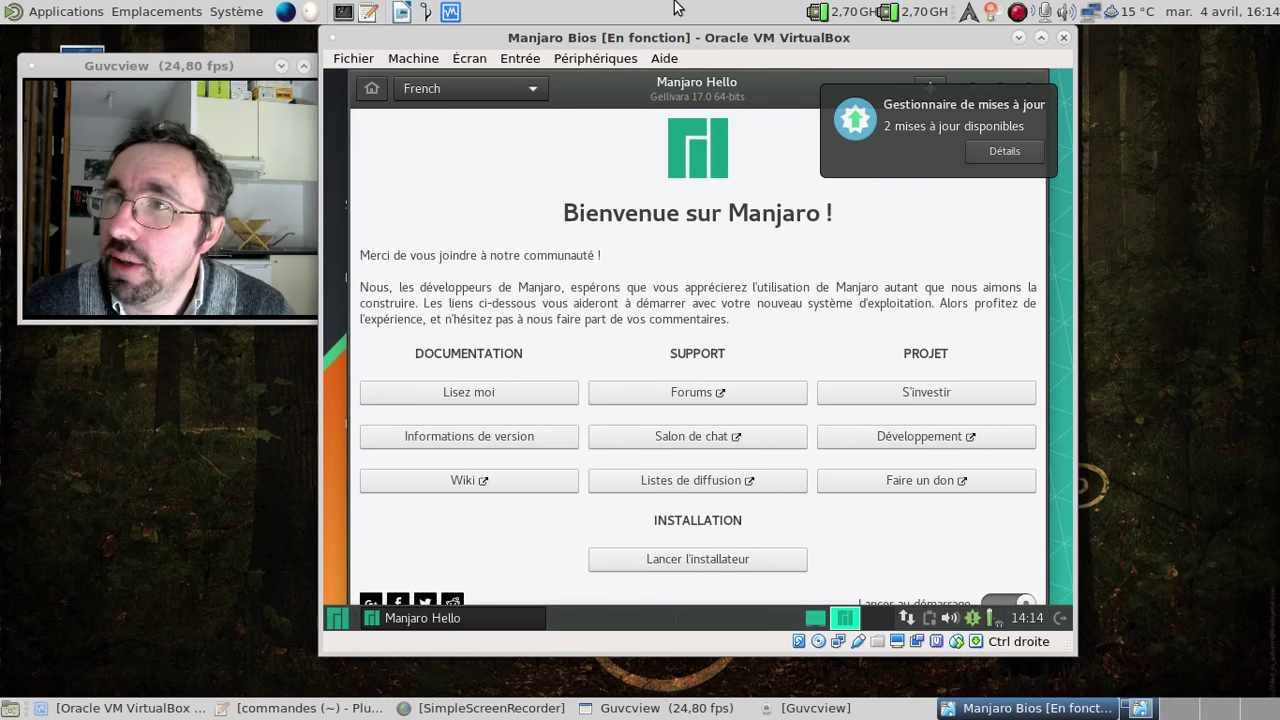
left_click(1032, 90)
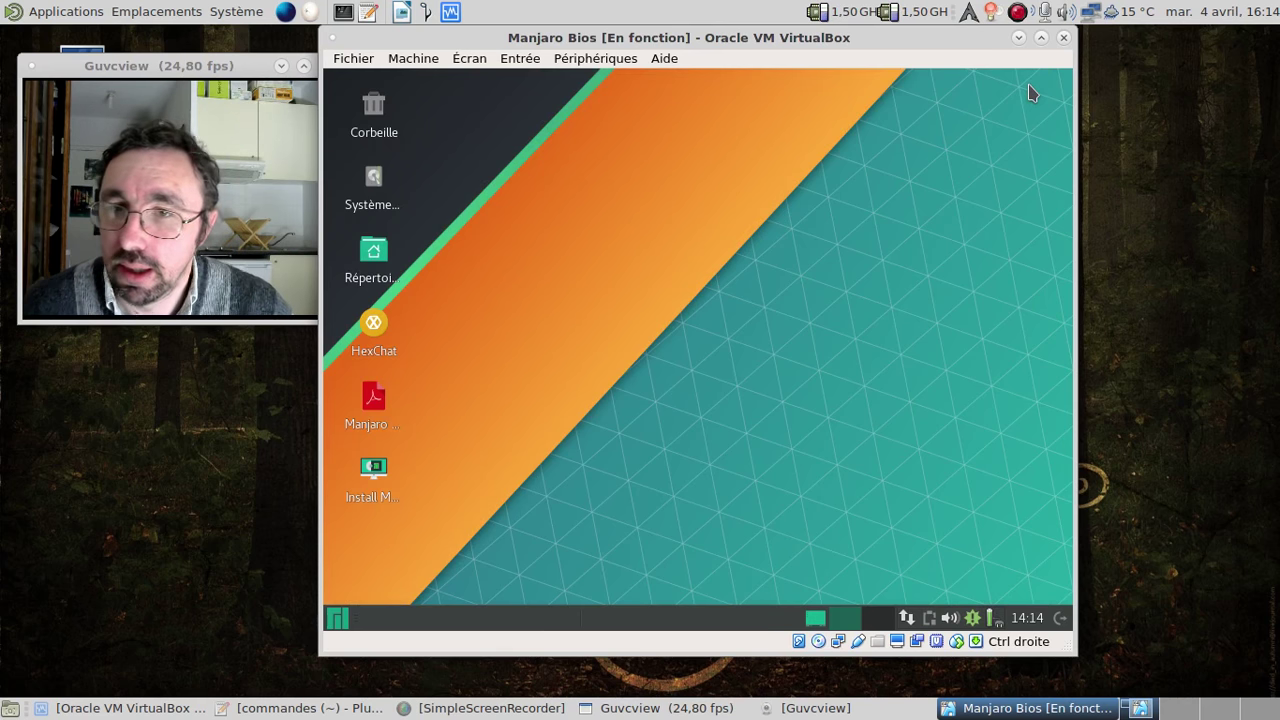
- Search the live session's applications for GParted and launch it
left_click(340, 618)
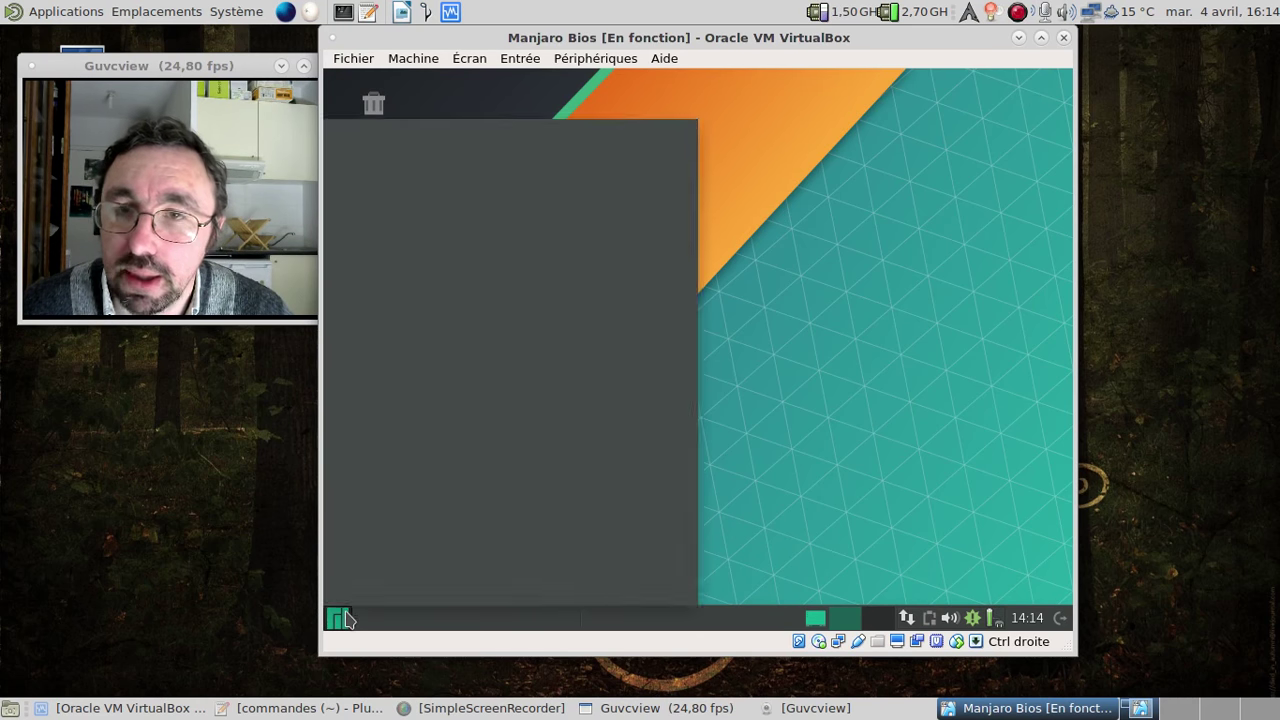
type("gpat")
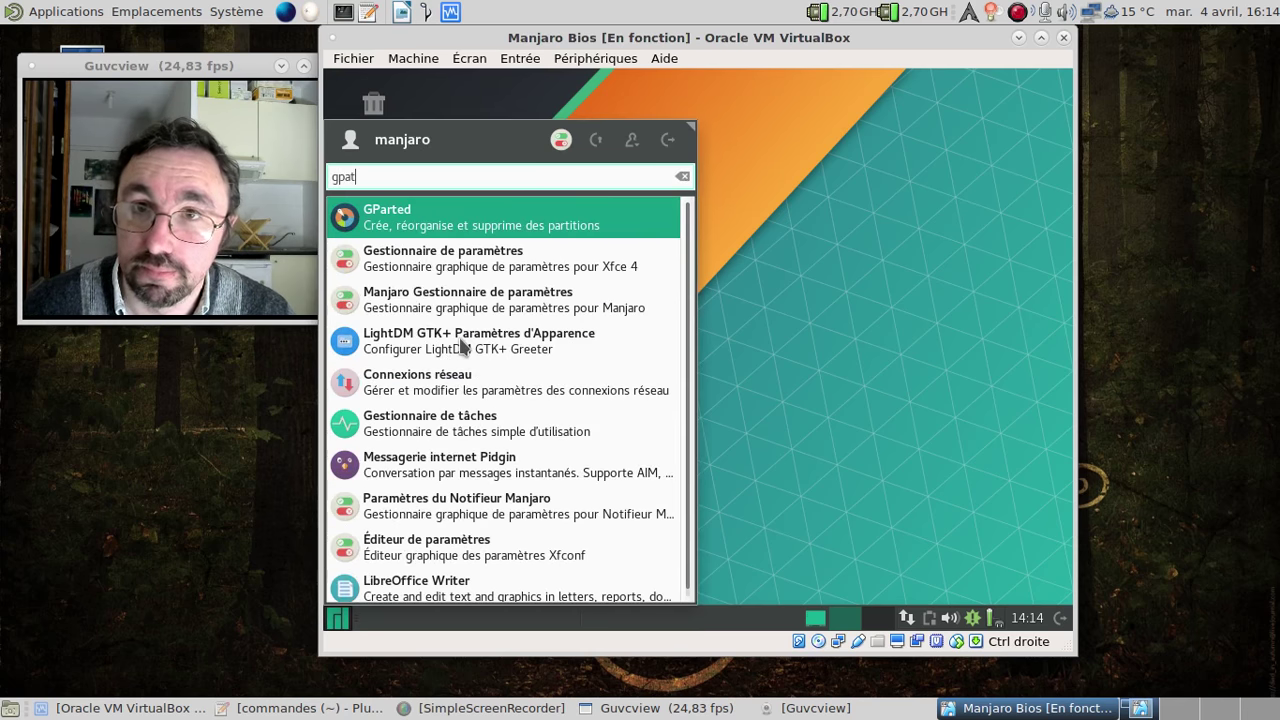
left_click(405, 230)
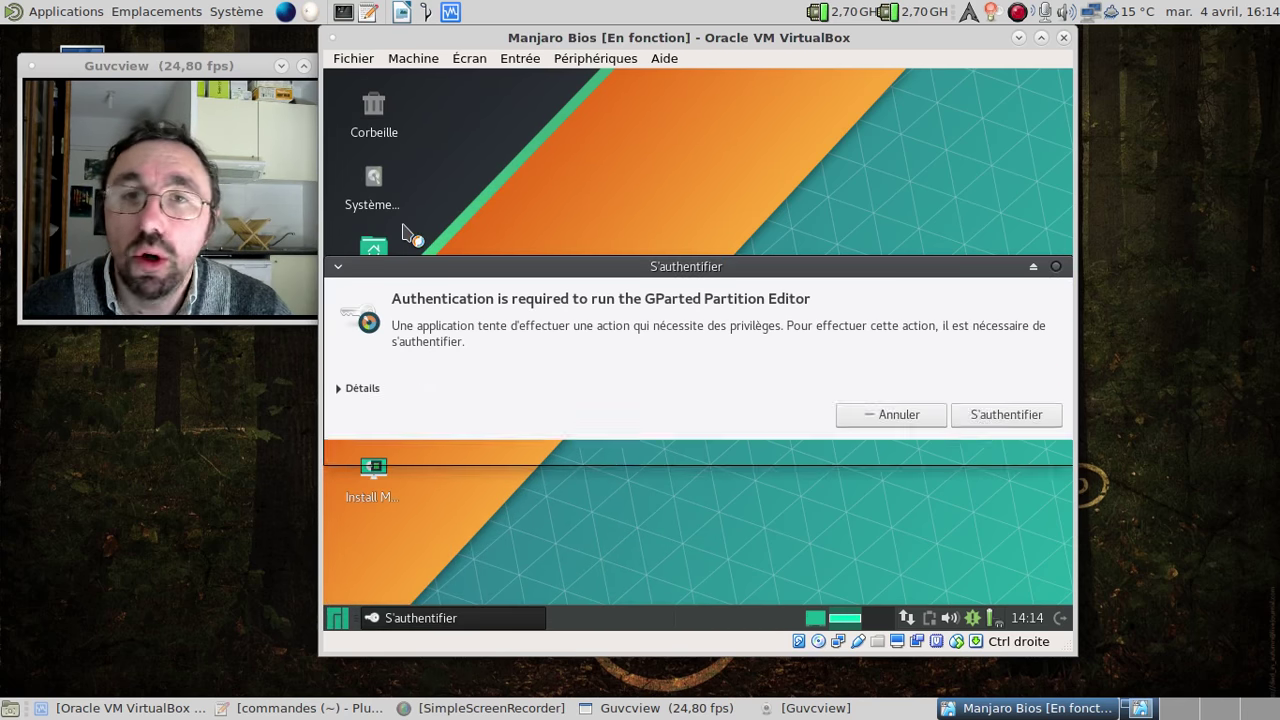